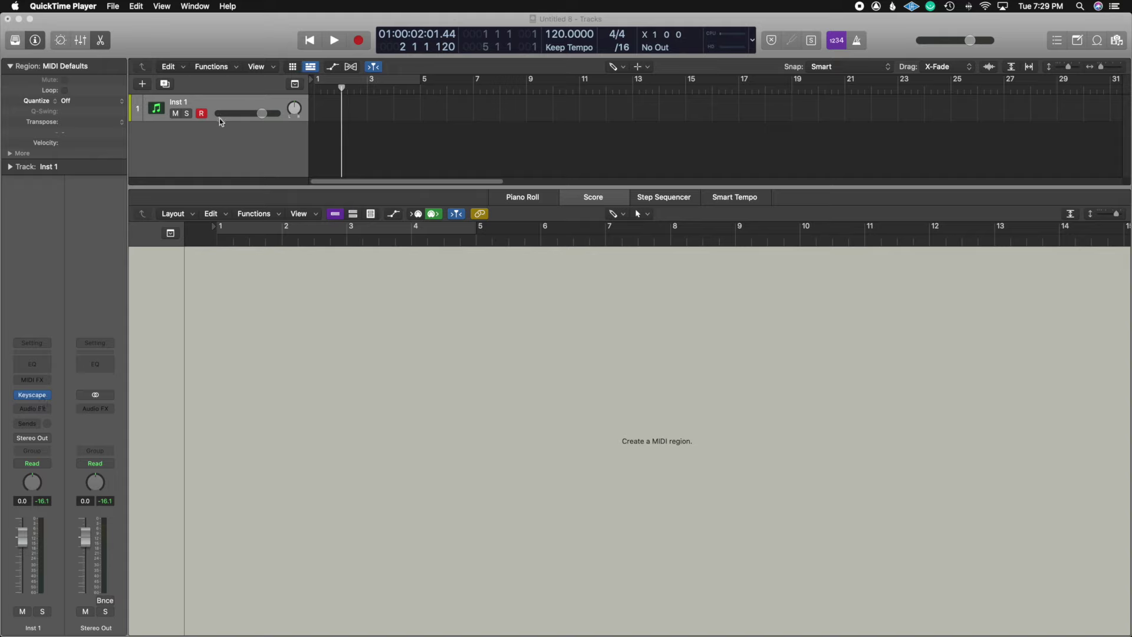
Step: Rename the Inst 1 track as Piano
left_click(209, 106)
double_click(186, 101)
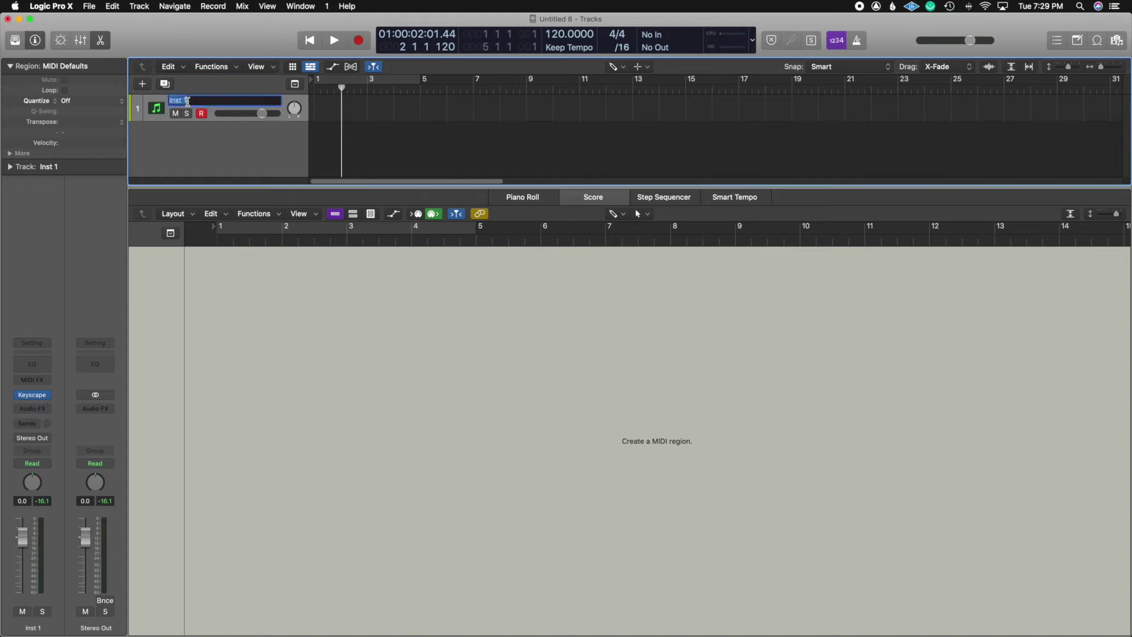
type("Piano")
key("Return")
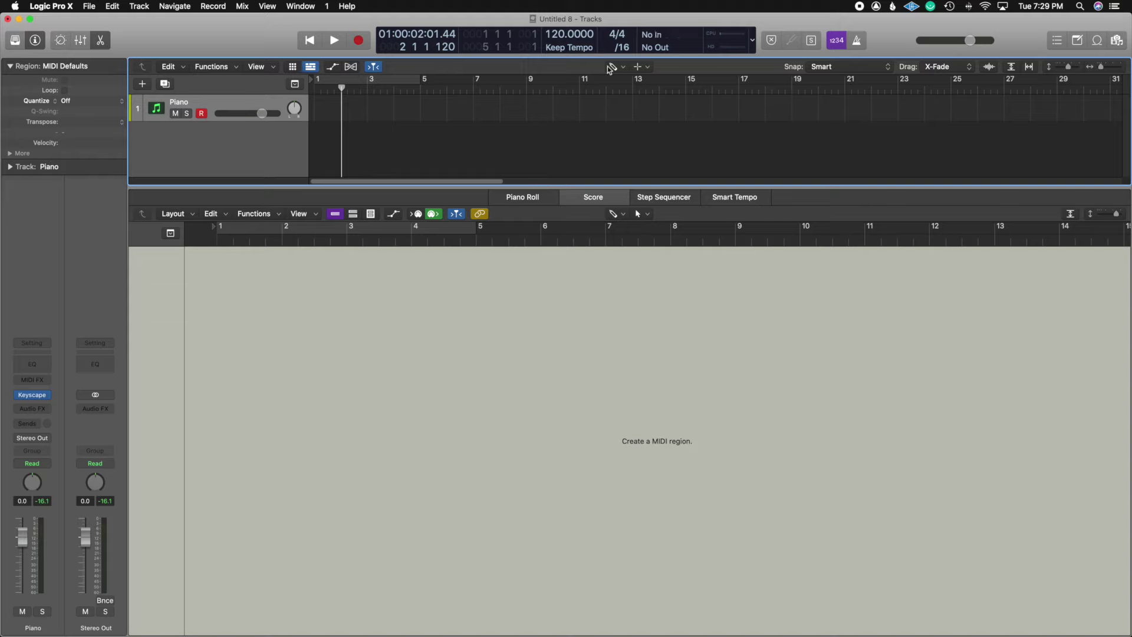
Step: Create an empty MIDI region at bar 1 of the Piano track, extend it to five bars, and activate the score editor
left_click(320, 110)
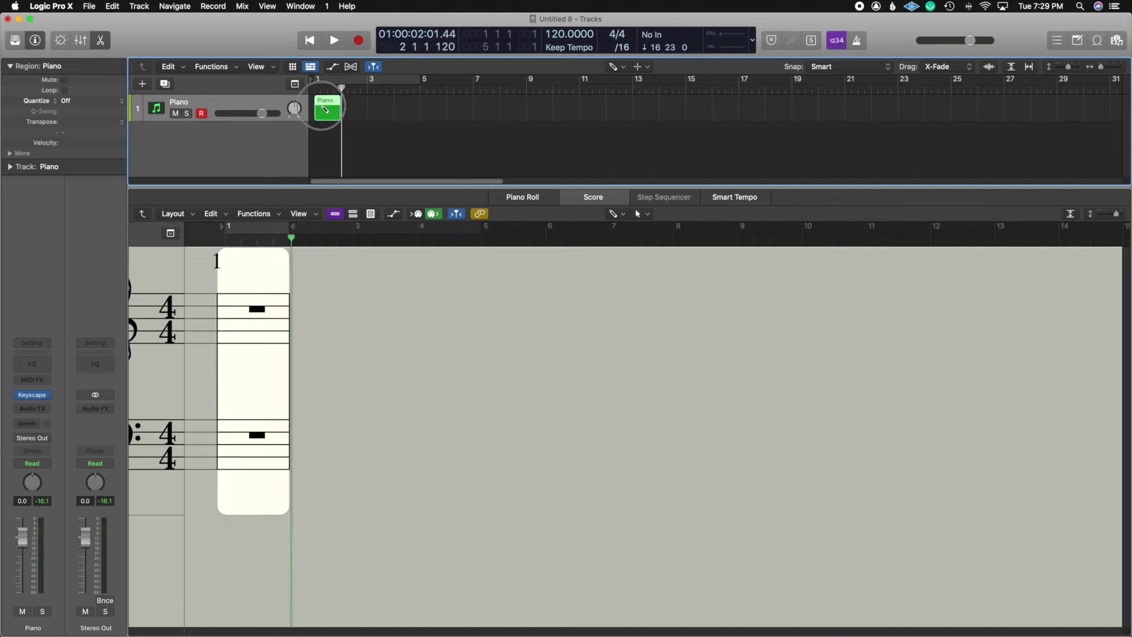
mouse_move(337, 111)
left_mouse_down()
mouse_move(327, 110)
mouse_move(447, 121)
left_mouse_up()
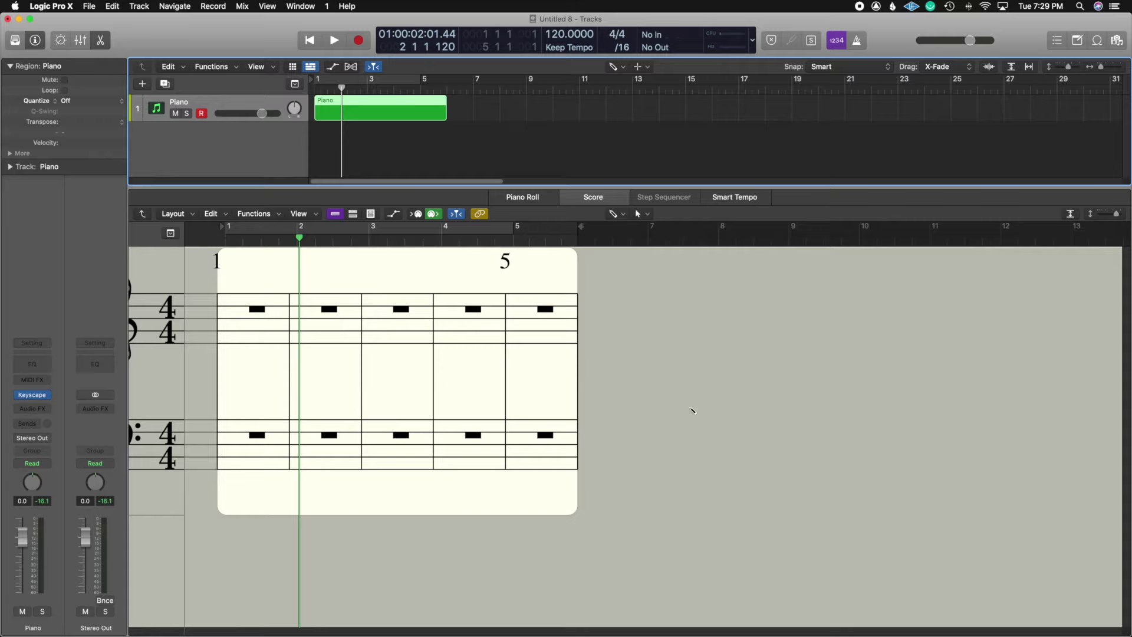
left_click(363, 273)
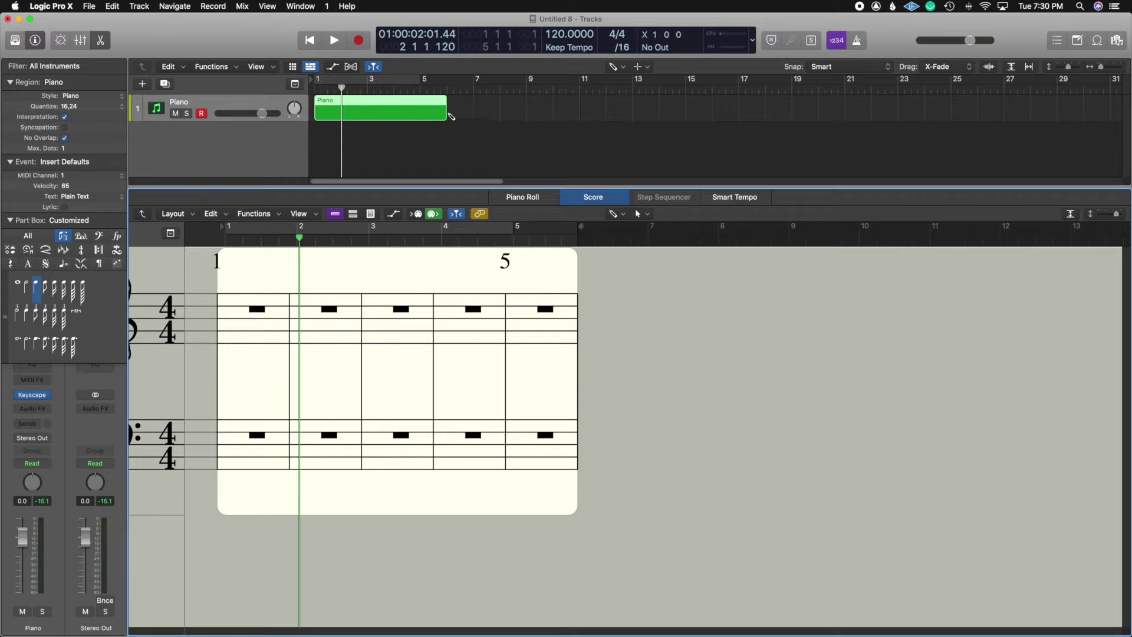
Step: Lengthen the Piano region to about 21 bars, look along the linear score, and shorten the region back to five bars
left_click_drag(444, 114, 866, 181)
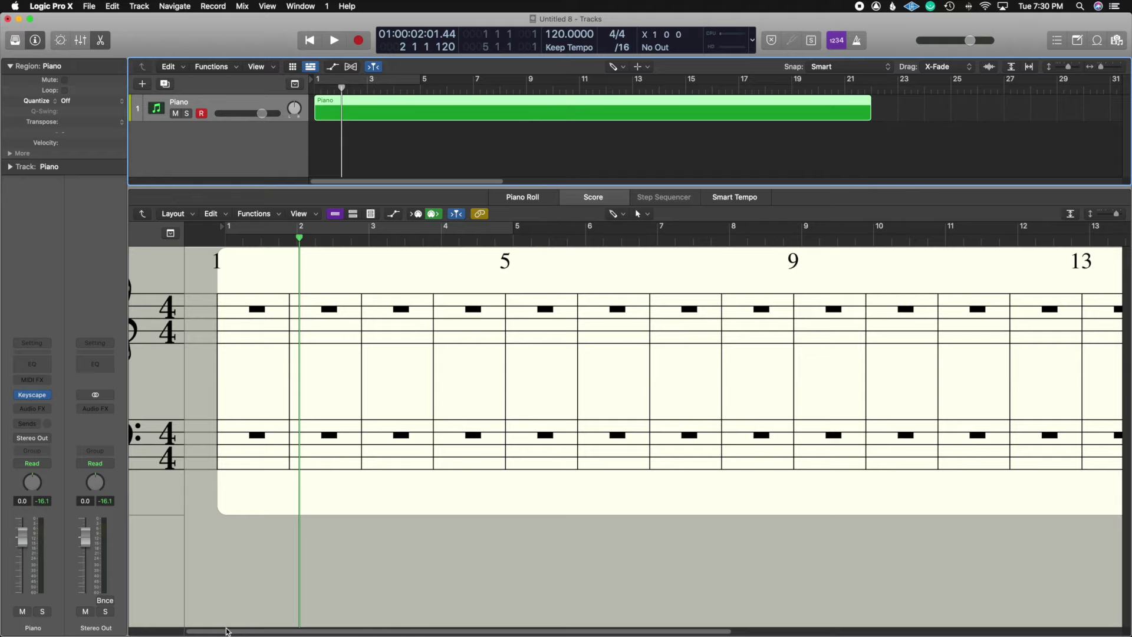
left_click_drag(233, 632, 718, 631)
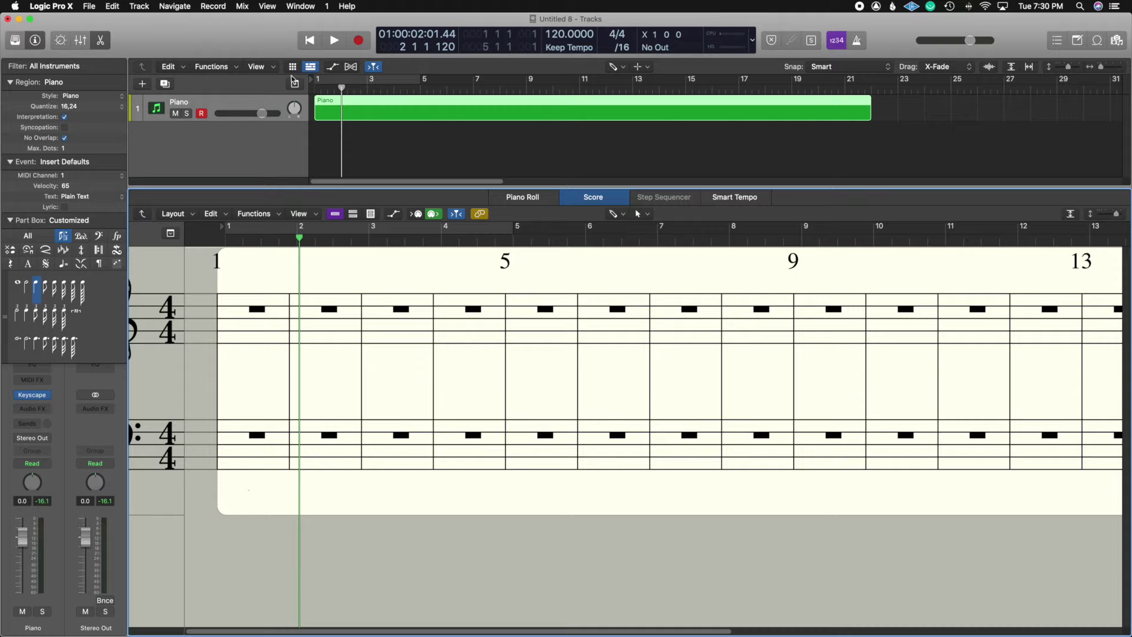
left_click_drag(870, 109, 443, 109)
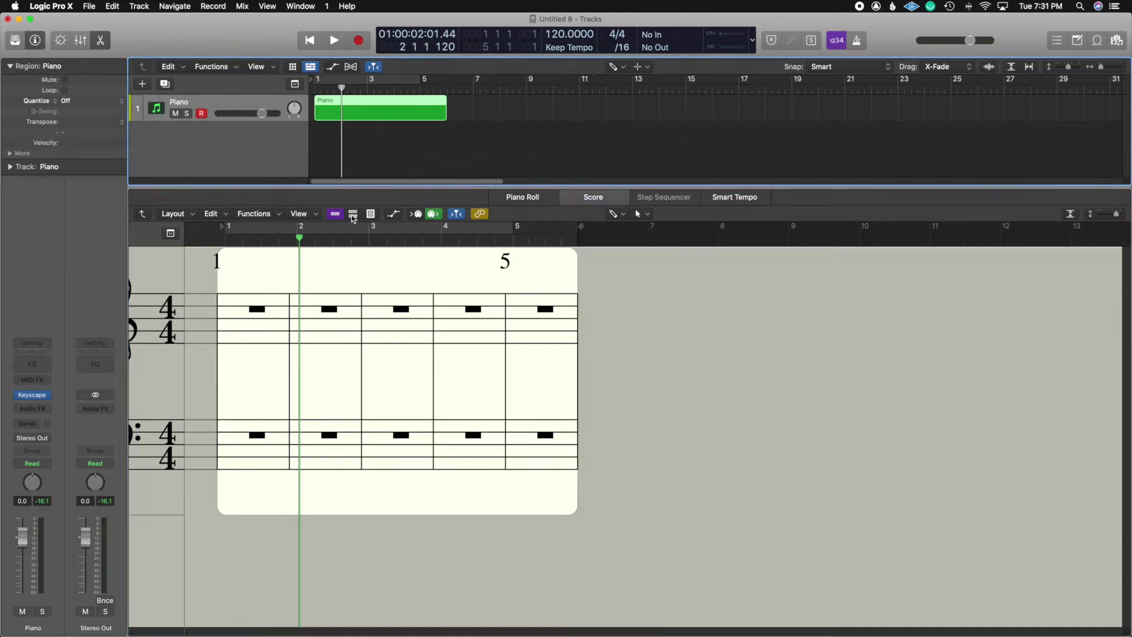
Step: Switch the score to wrapped view, lengthen the region to about 30 bars to examine the line wrapping, and shorten it back to five bars
left_click(352, 214)
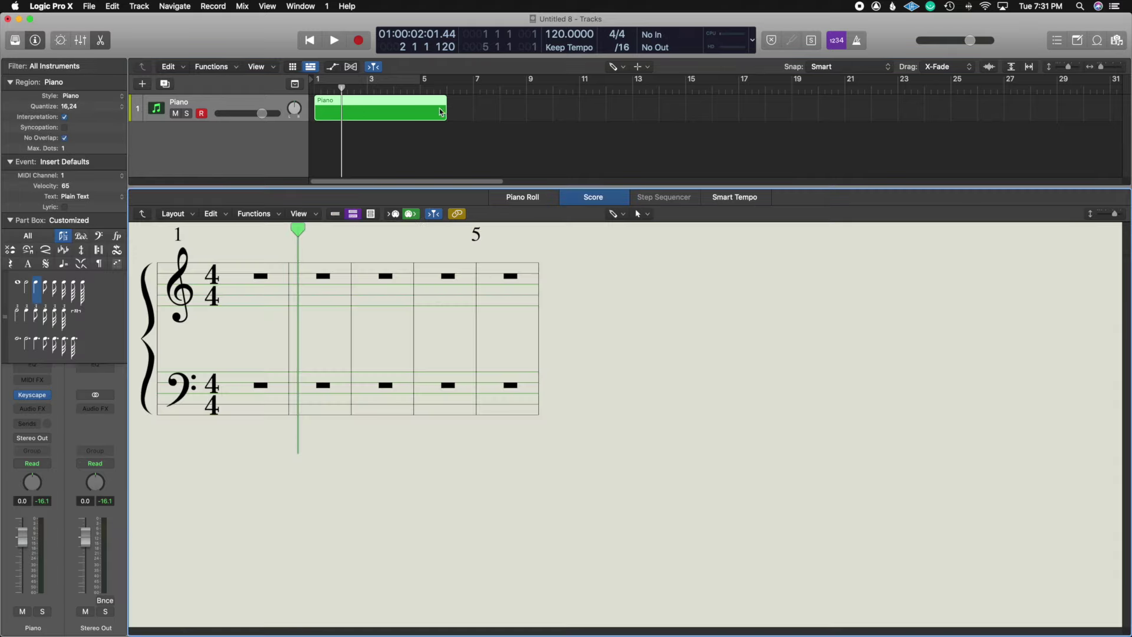
left_click_drag(445, 112, 936, 158)
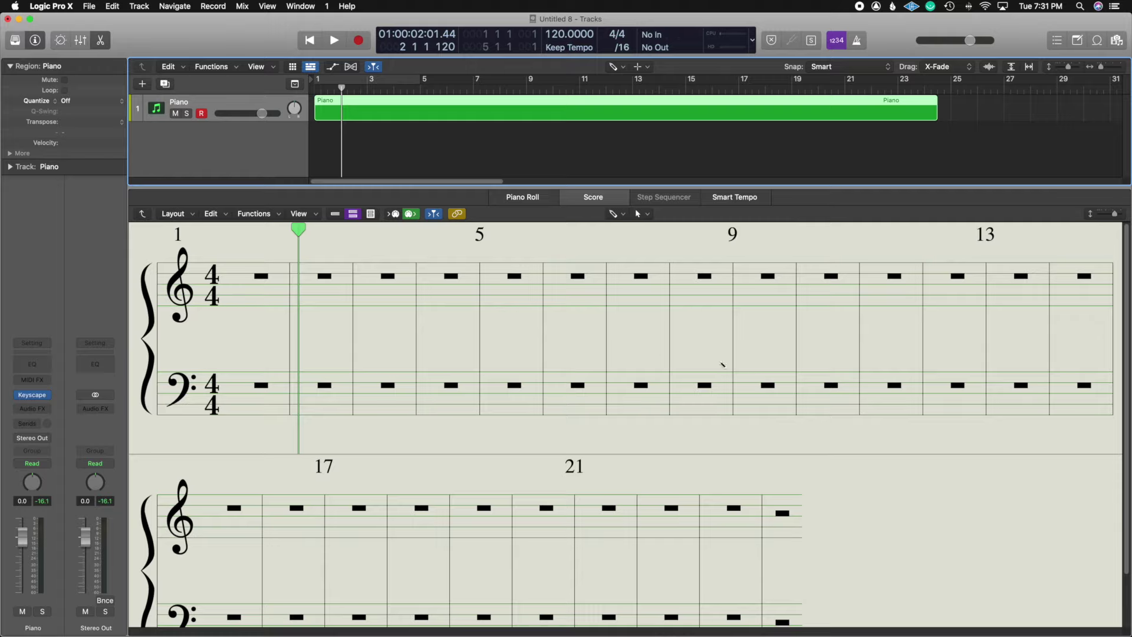
scroll(491, 488, "down", 2)
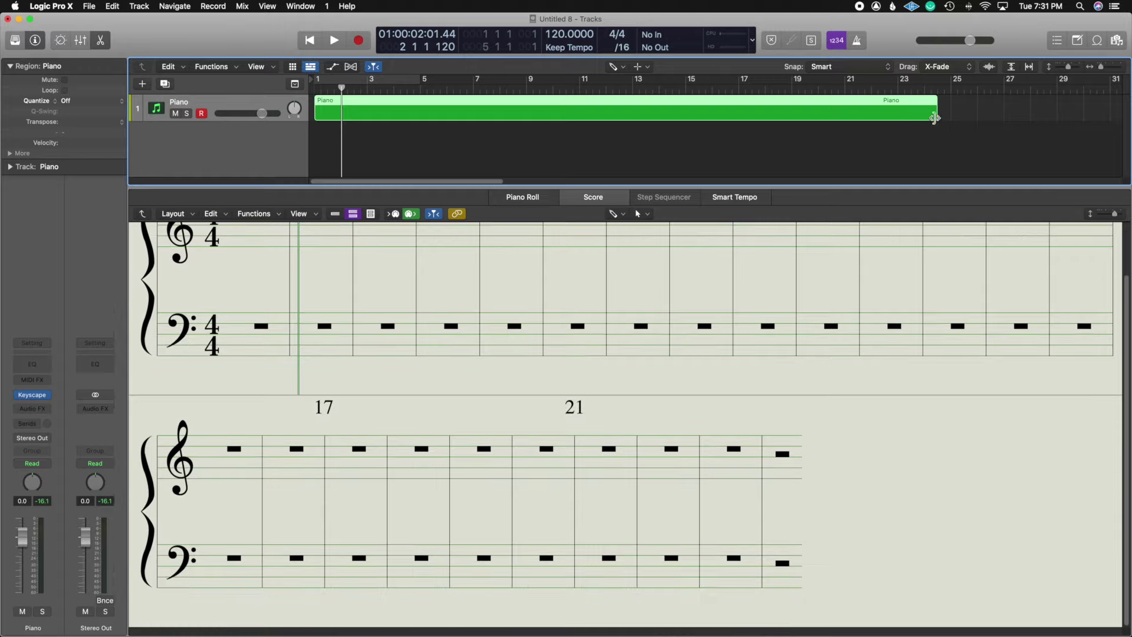
left_click_drag(937, 118, 1110, 118)
scroll(943, 480, "down", 4)
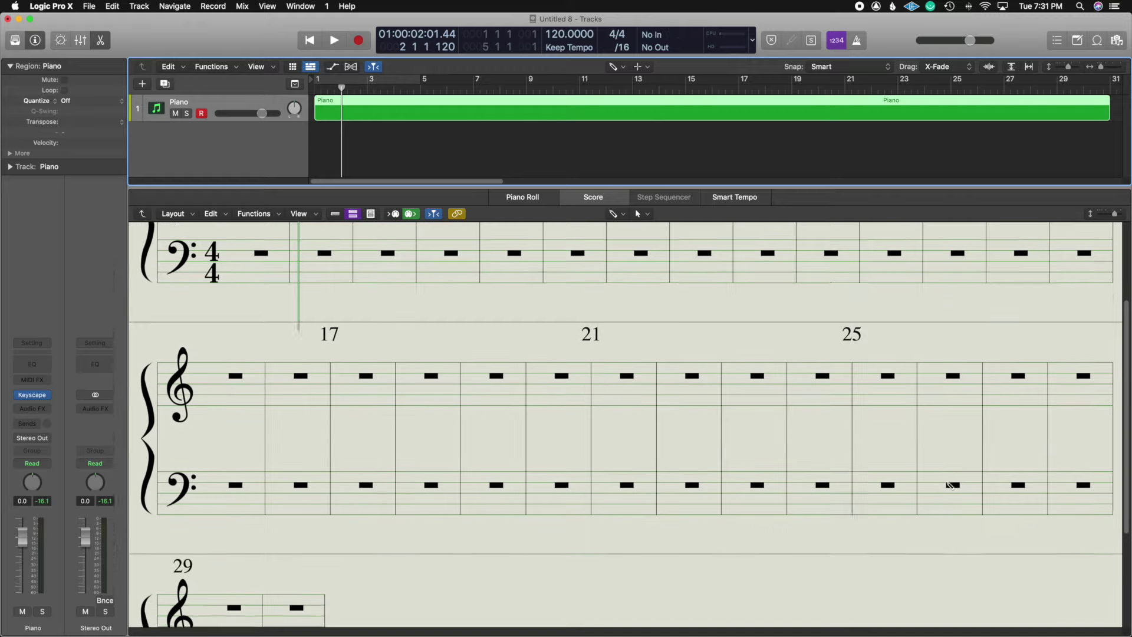
scroll(346, 454, "up", 10)
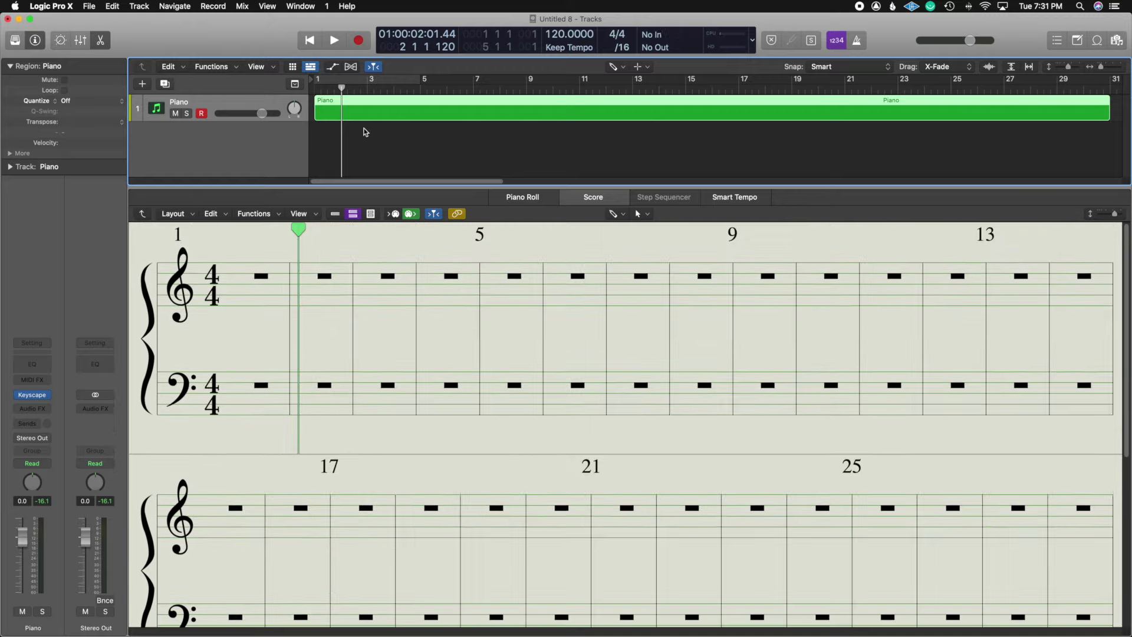
left_click_drag(1107, 111, 446, 110)
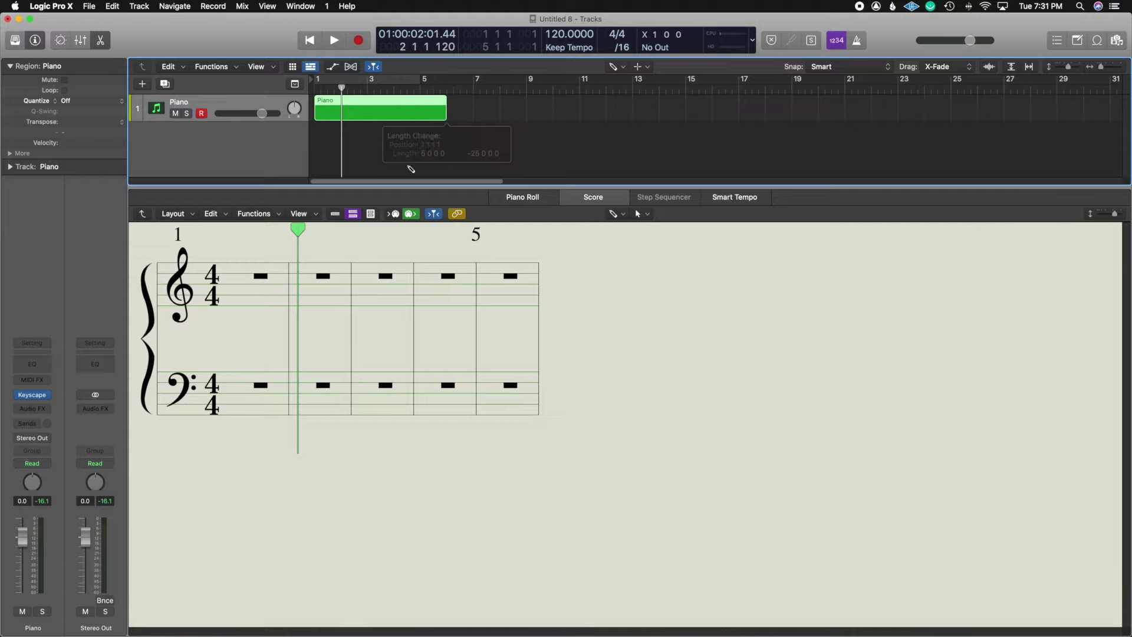
Step: Examine the printed layout of the score in page view, and return it to linear view
left_click(372, 214)
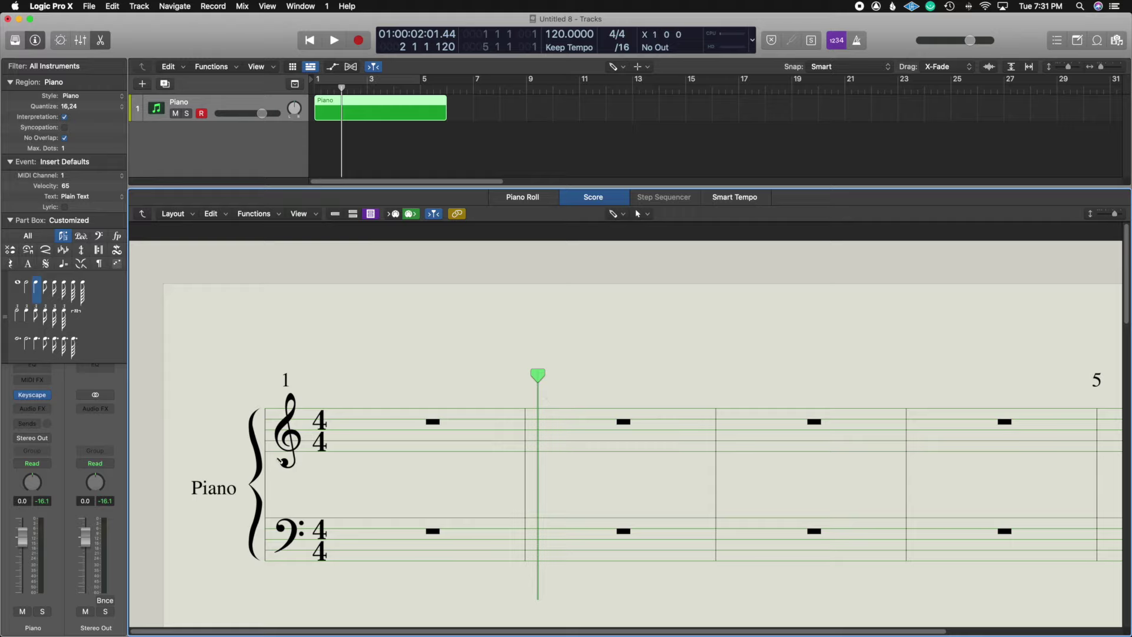
scroll(222, 455, "down", 2)
scroll(235, 452, "down", 4)
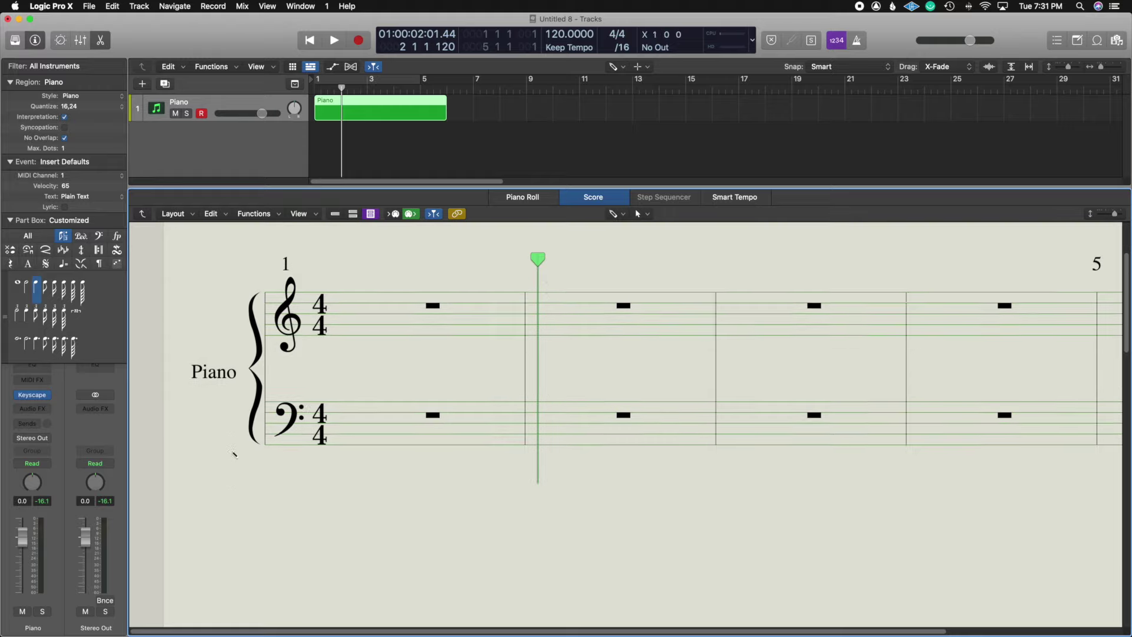
scroll(255, 439, "down", 8)
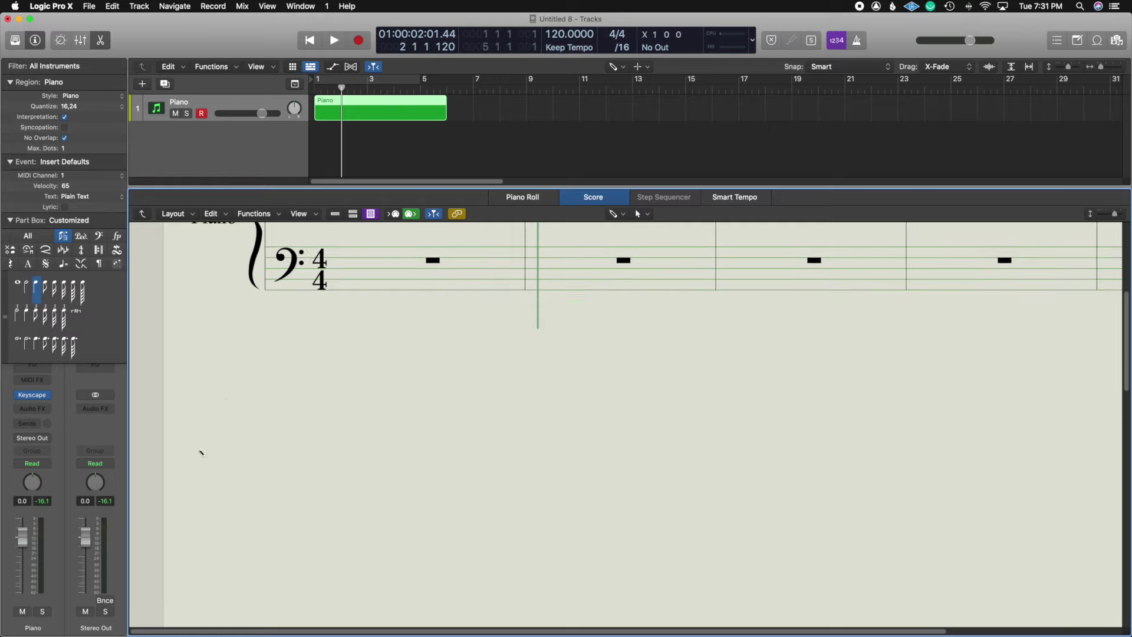
scroll(339, 319, "down", 5)
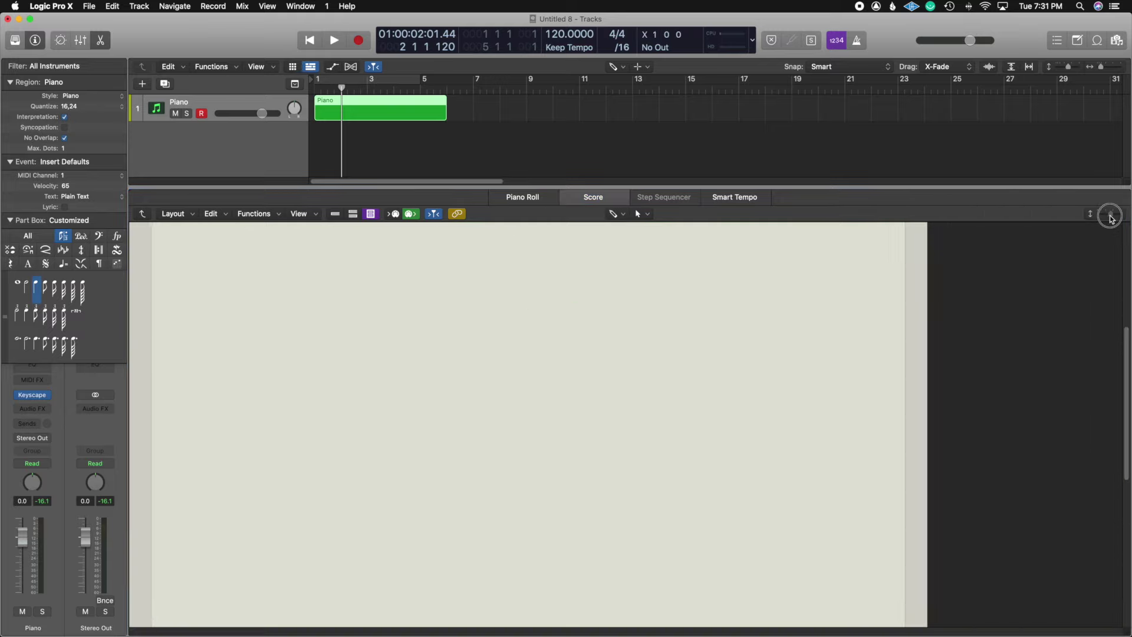
scroll(339, 319, "up", 3)
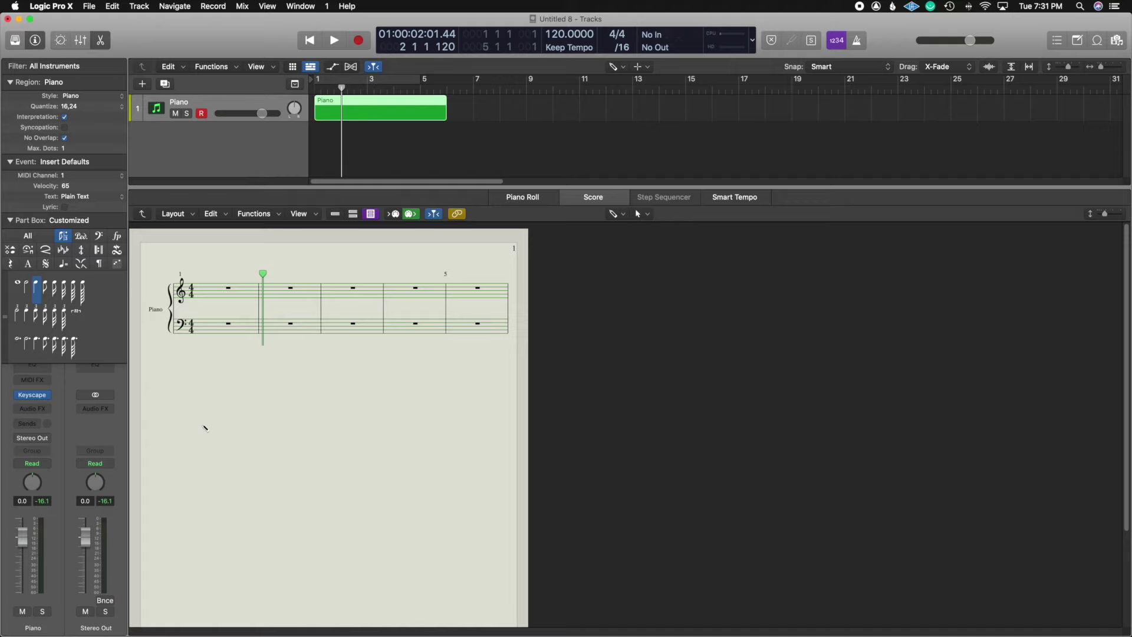
left_click(337, 215)
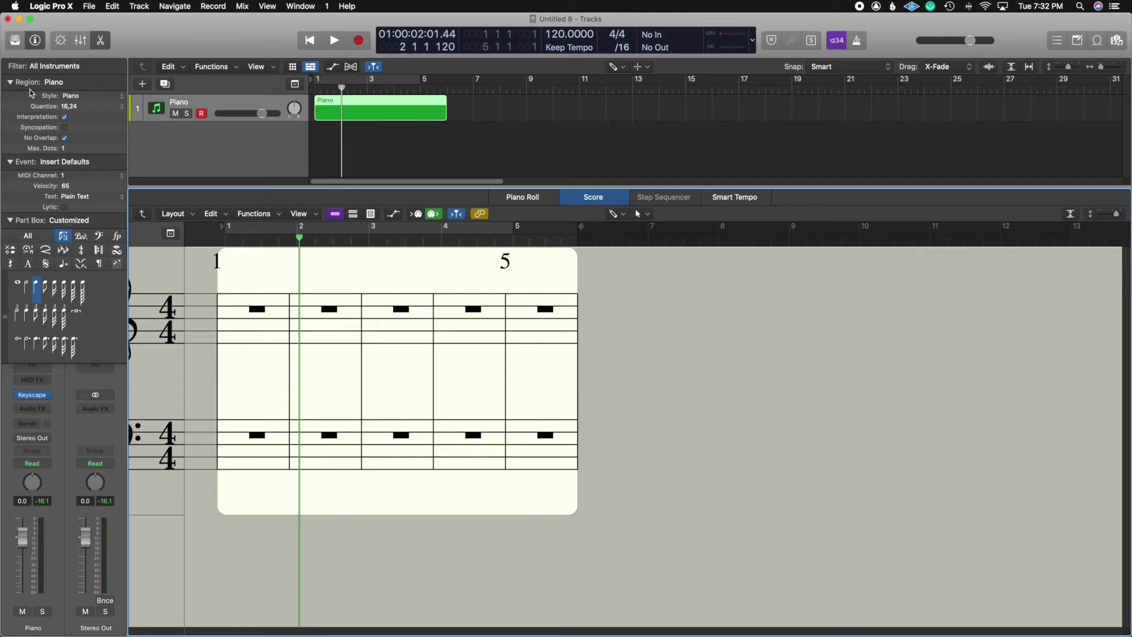
left_click(35, 39)
left_click(36, 39)
left_click(35, 40)
left_click(35, 39)
Step: Show the pedal, clef, dynamics, notehead and articulation symbol groups in the Part Box
left_click(81, 237)
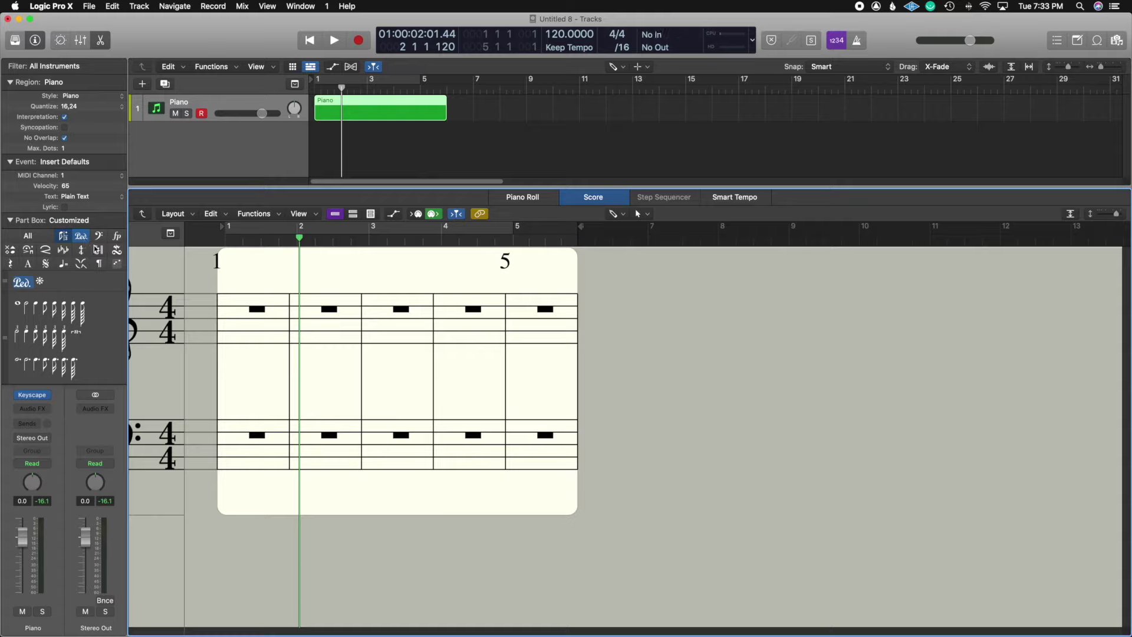
left_click(99, 236)
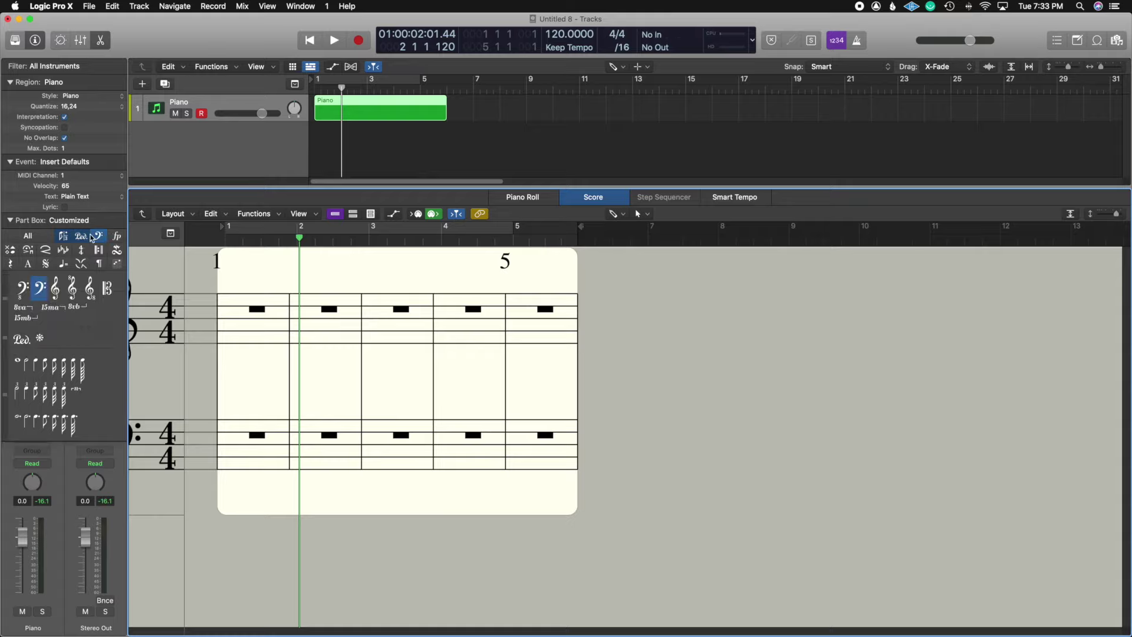
left_click(115, 237)
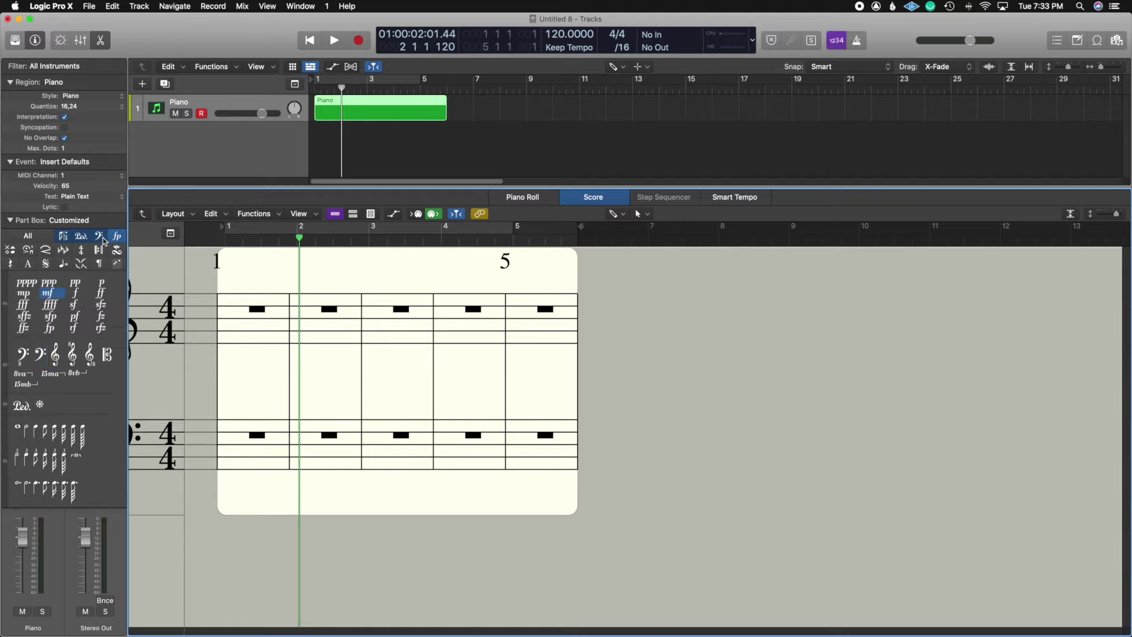
left_click(11, 250)
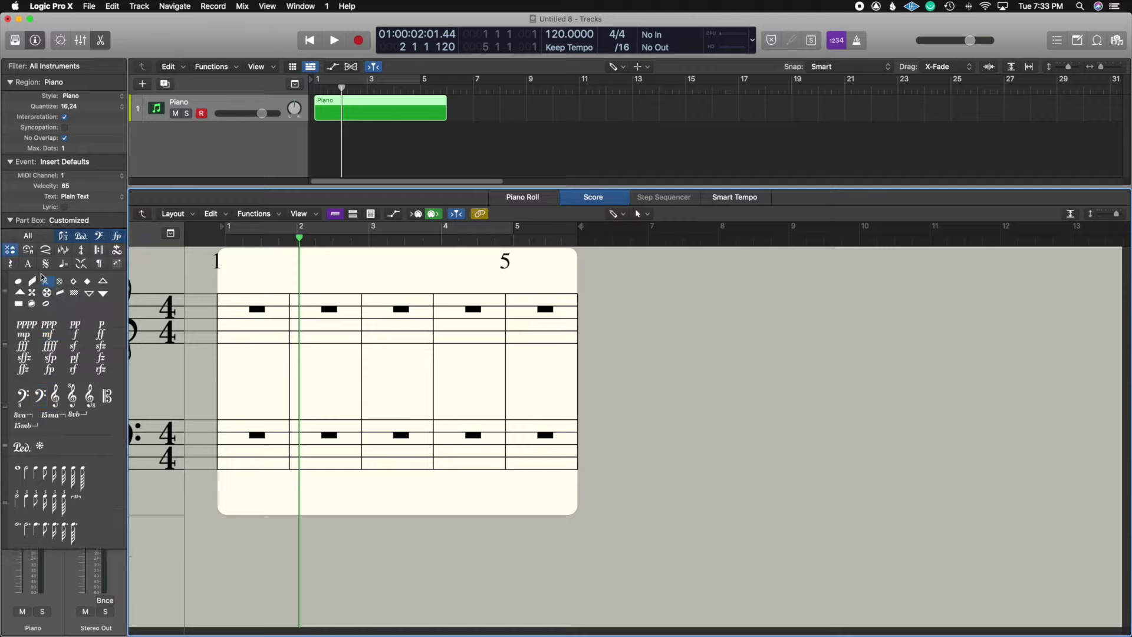
left_click(27, 250)
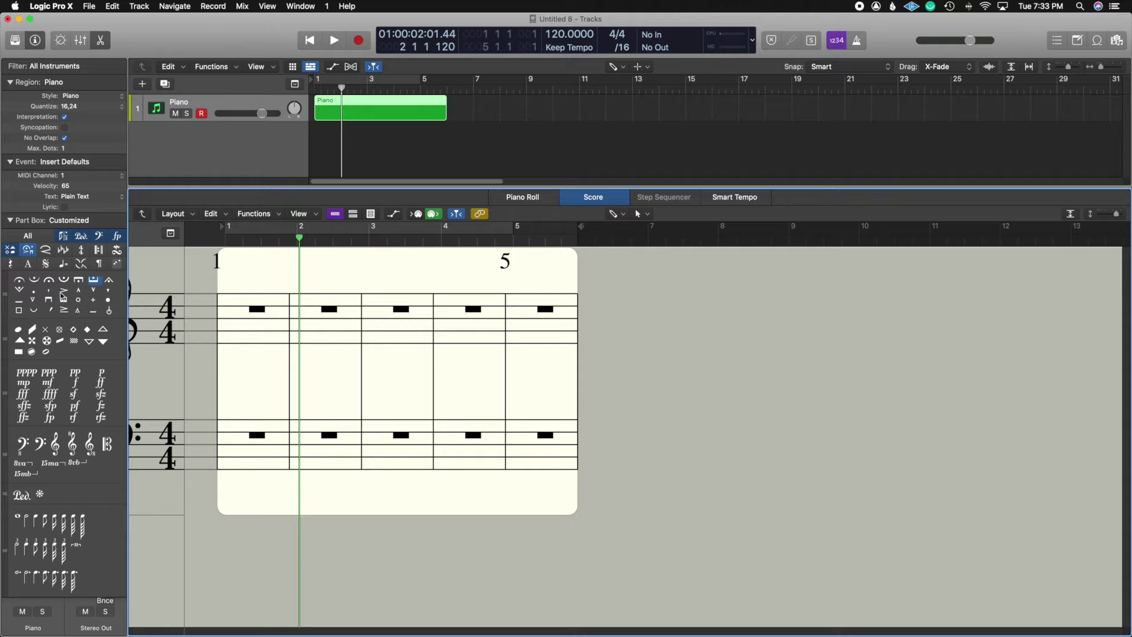
Step: Hide the articulation, notehead, dynamics, clef and pedal groups so the Part Box shows only the note symbols
left_click(30, 252)
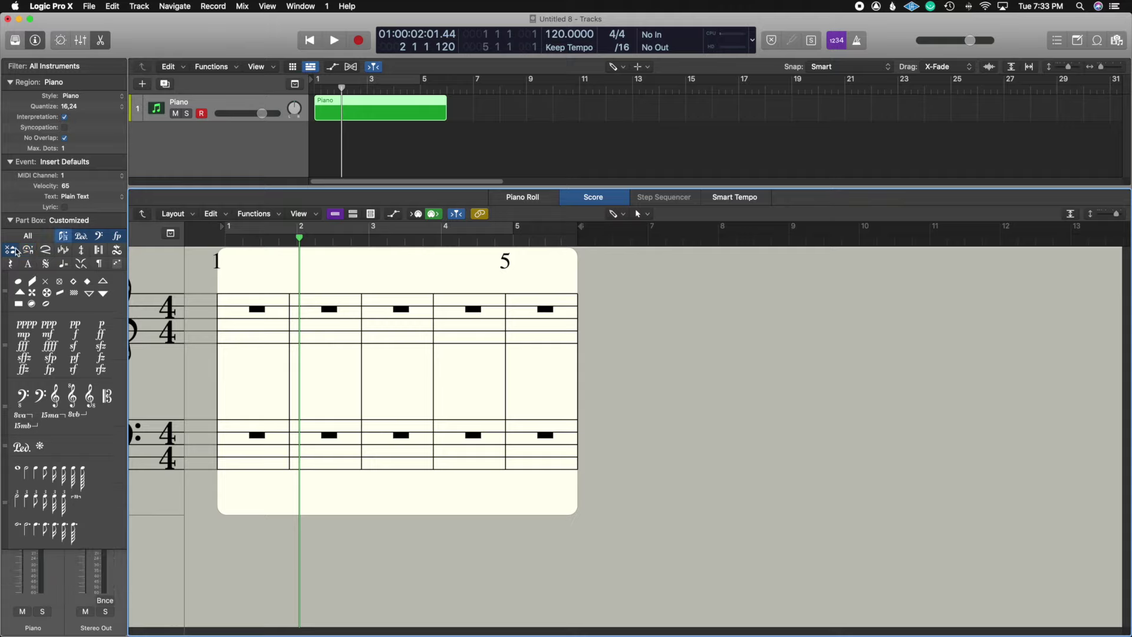
left_click(16, 252)
left_click(16, 251)
left_click(120, 241)
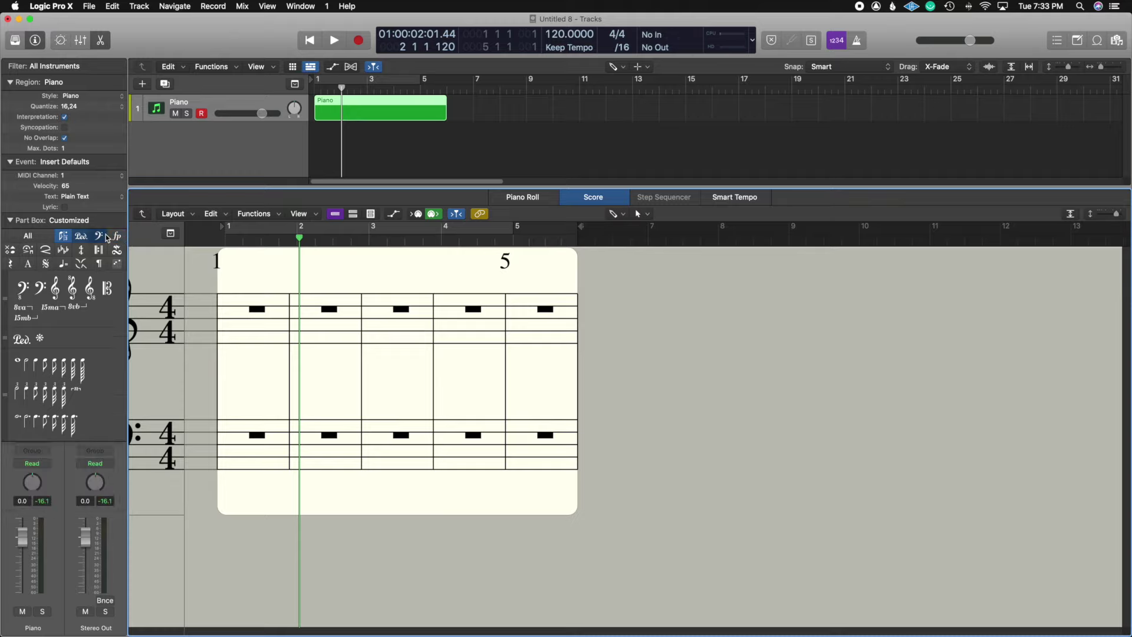
left_click(99, 236)
left_click(82, 236)
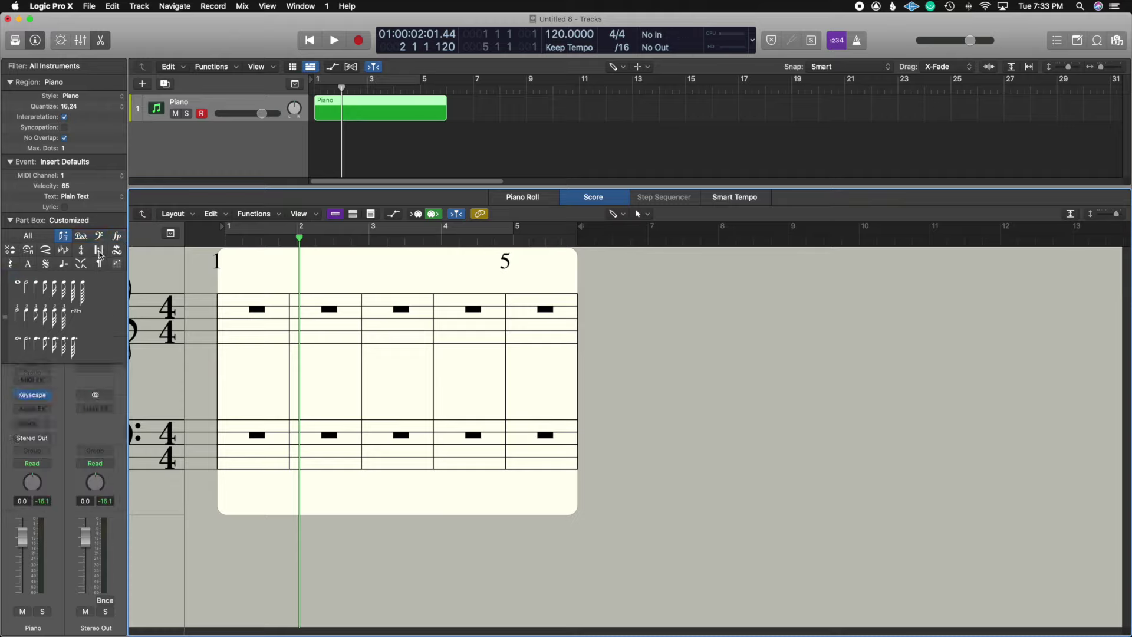
Step: Show the tempo and jazz symbol groups in the Part Box, move the jazz group above the tempo group, and hide the jazz group
left_click(63, 263)
left_click(81, 263)
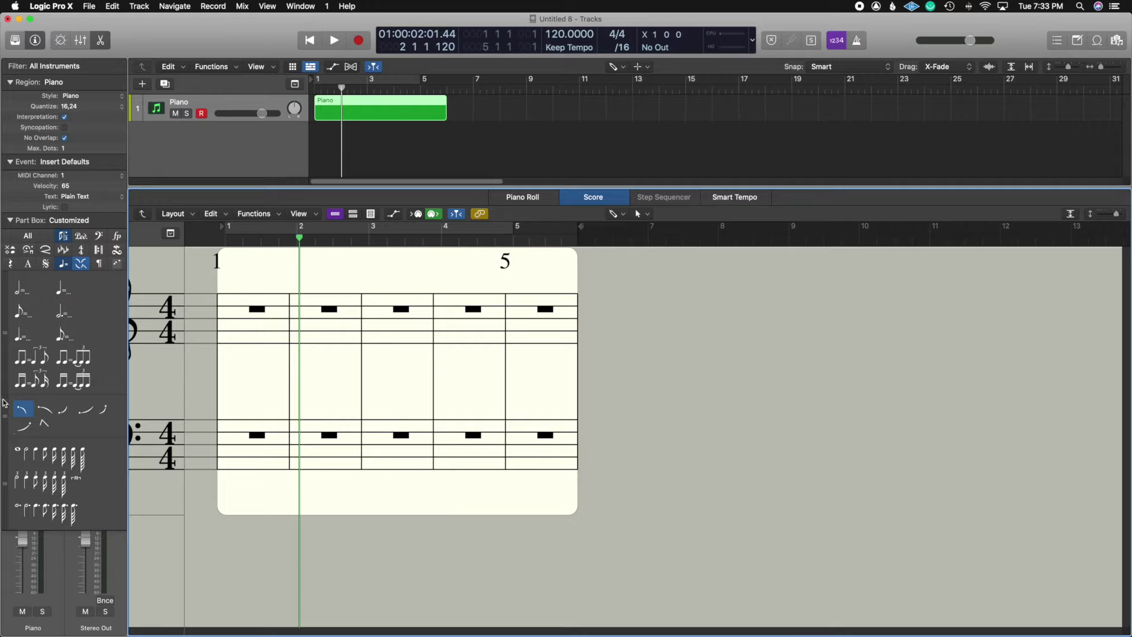
left_click_drag(66, 415, 67, 291)
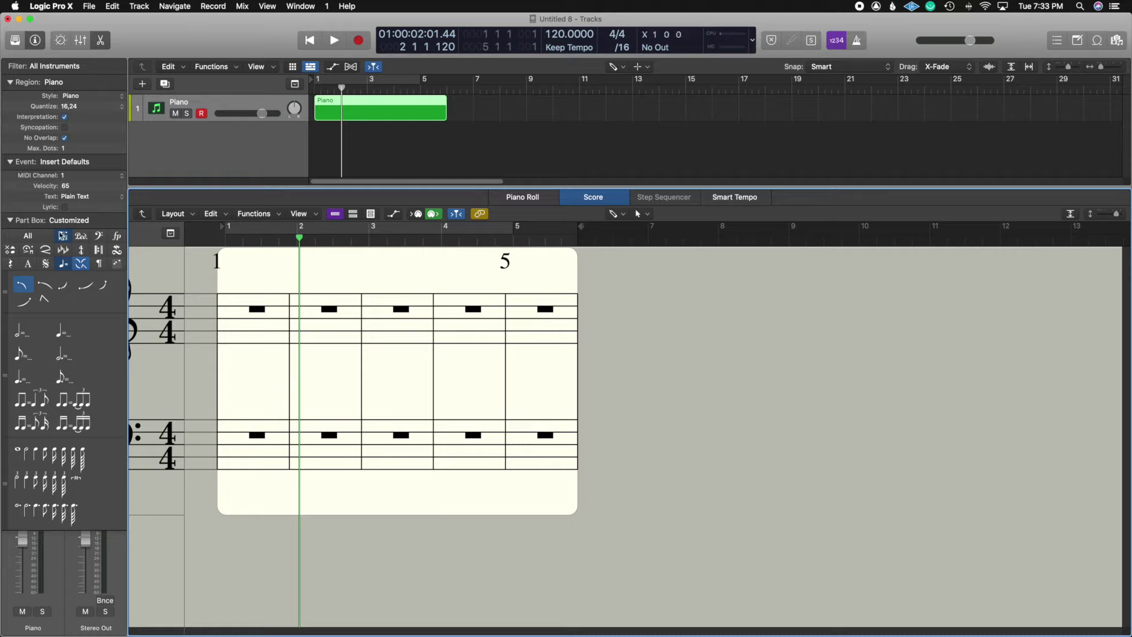
left_click(77, 266)
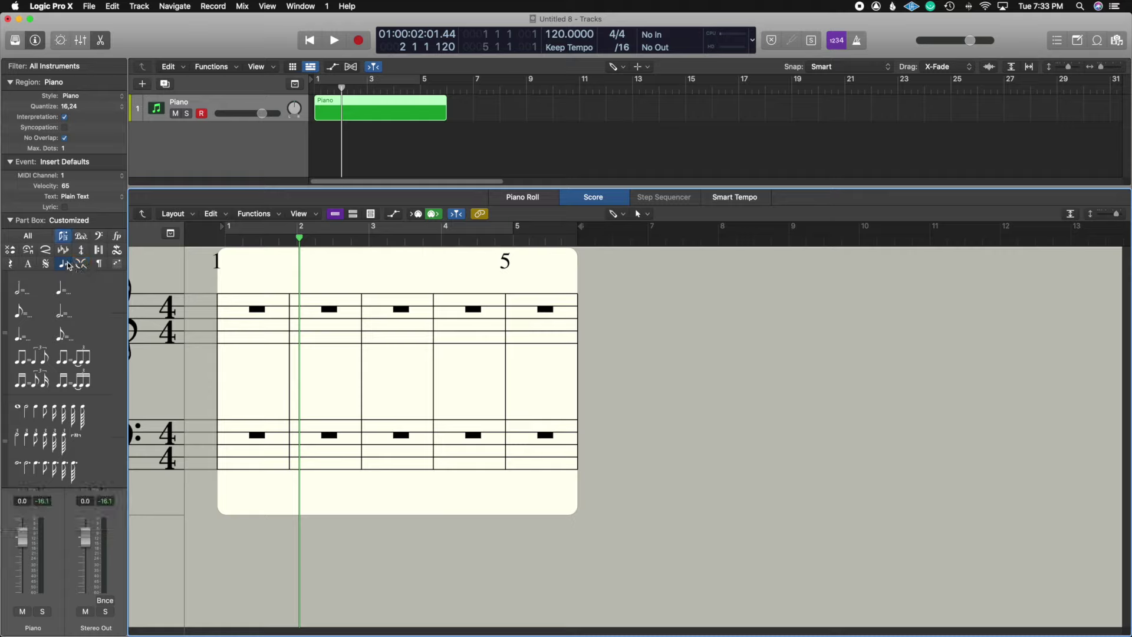
Step: Look over the available Part Box sets without changing the set, and hide the tempo symbol group
left_click(78, 221)
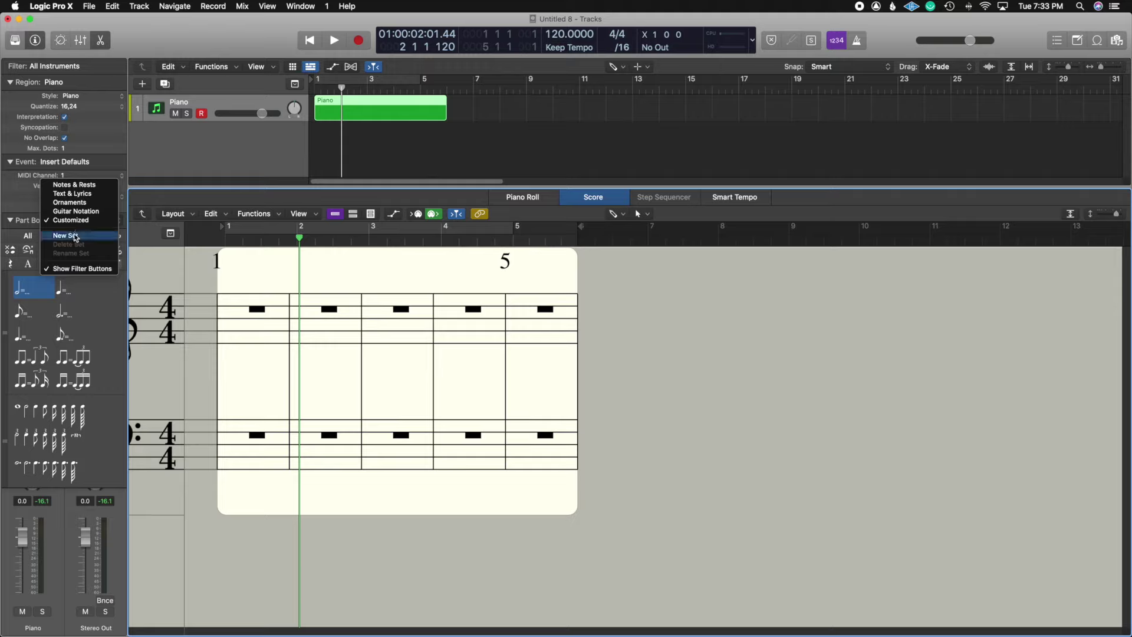
left_click(32, 222)
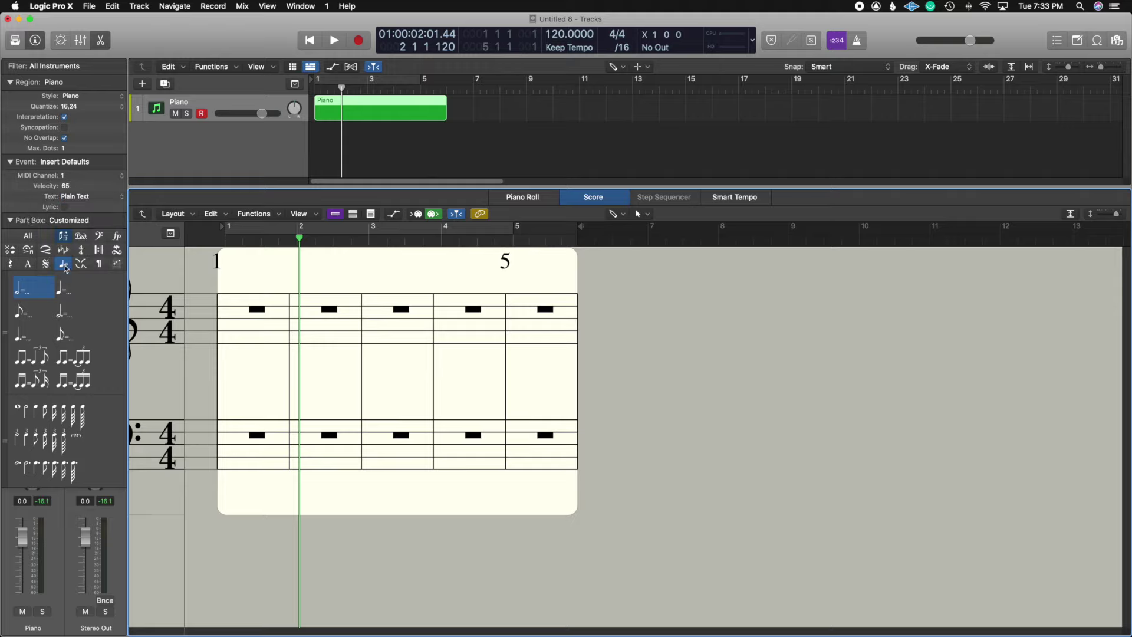
left_click(61, 265)
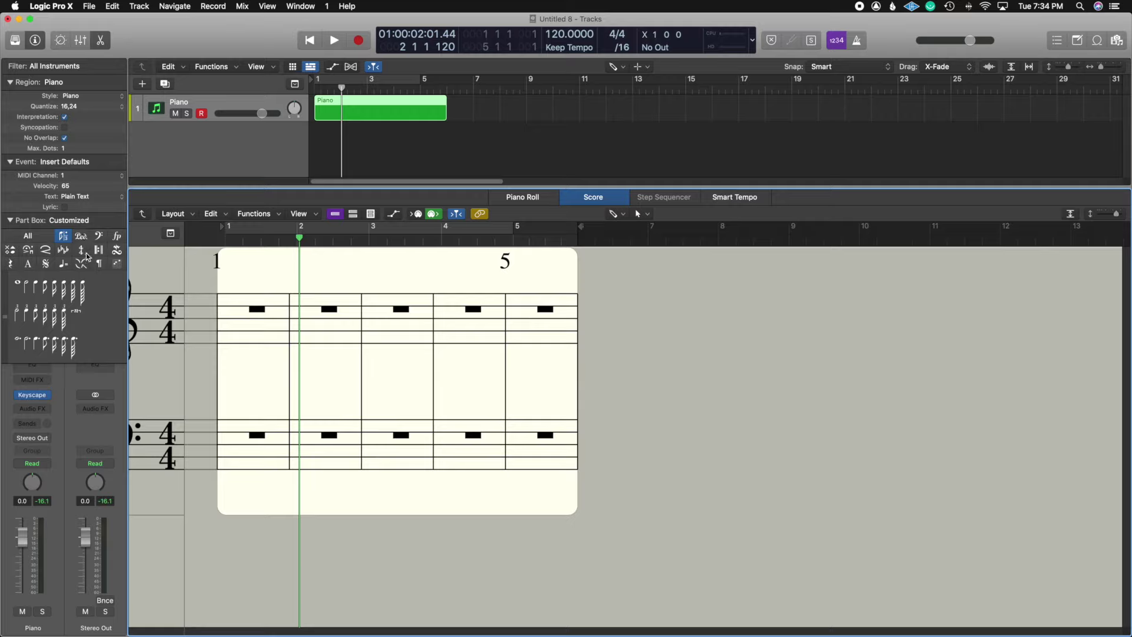
Step: Review the Part Box sets again, and hide the rest, key signature and pedal groups so only the note symbols remain
left_click(83, 224)
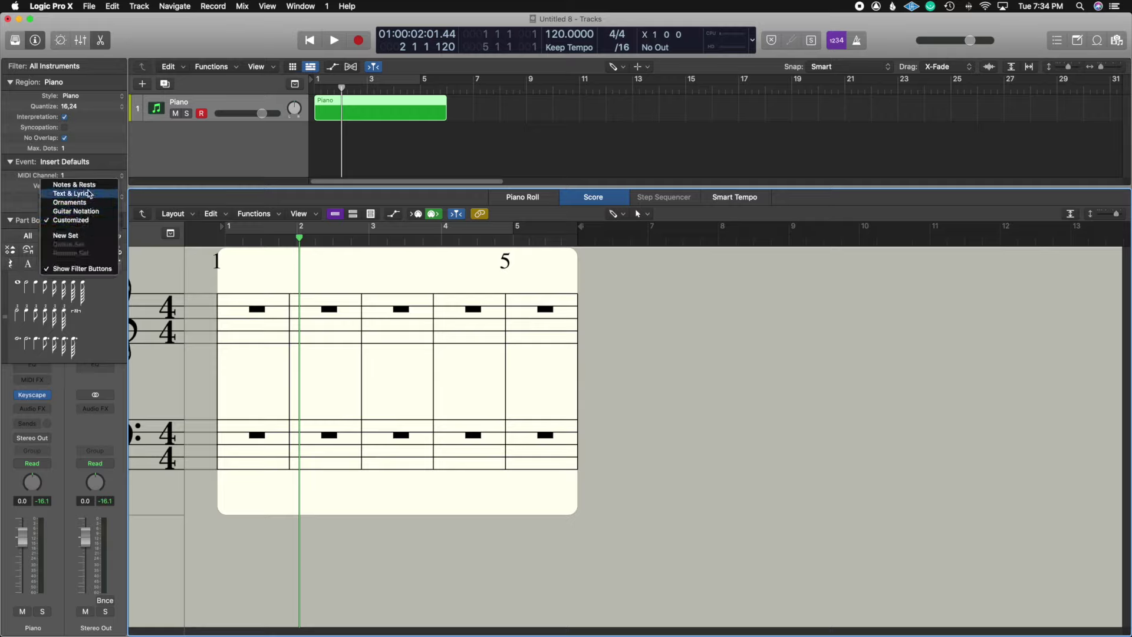
left_click(86, 185)
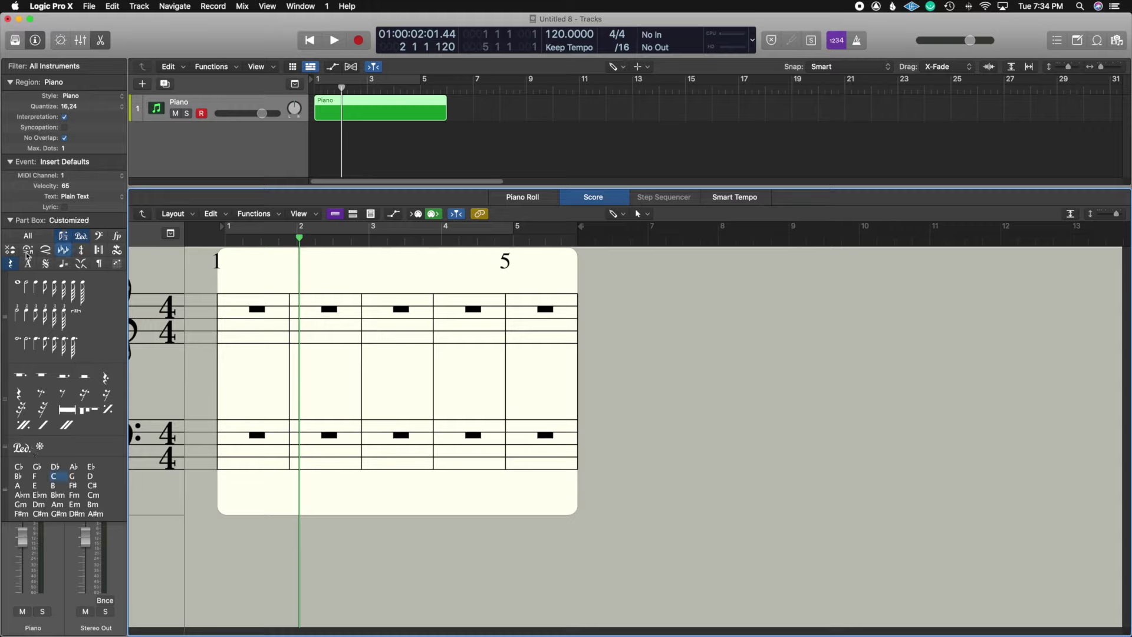
left_click(10, 264, "shift")
left_click(63, 249, "shift")
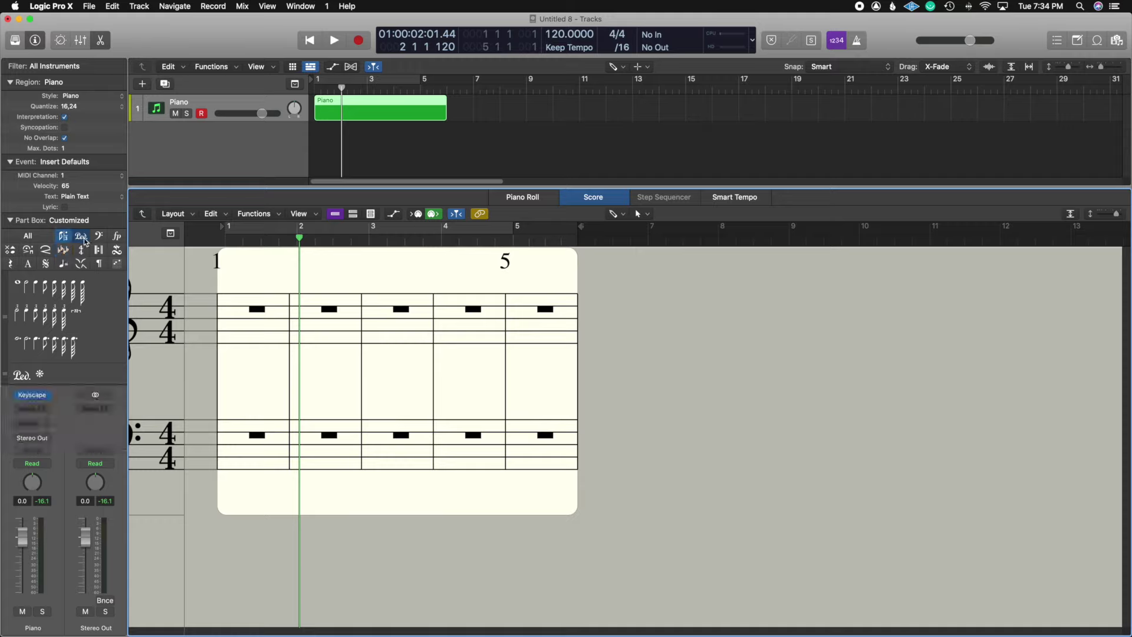
left_click(81, 236, "shift")
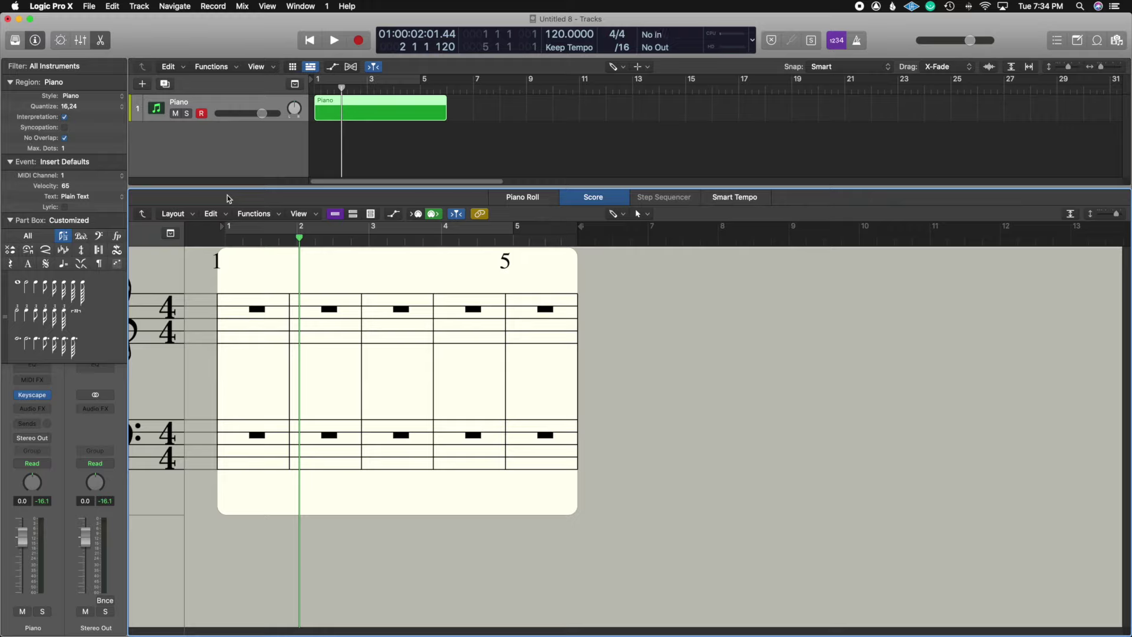
Step: With the Pencil Tool, enter quarter notes G3 and A3 on the first two beats of bar 1 in the treble staff
left_click(617, 217)
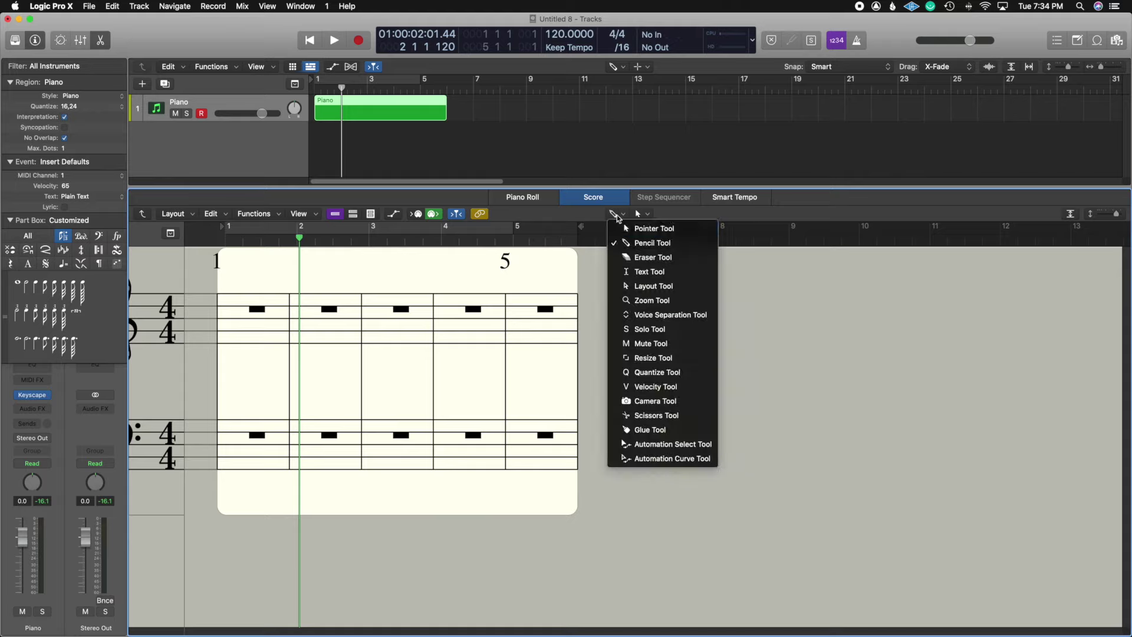
left_click(618, 218)
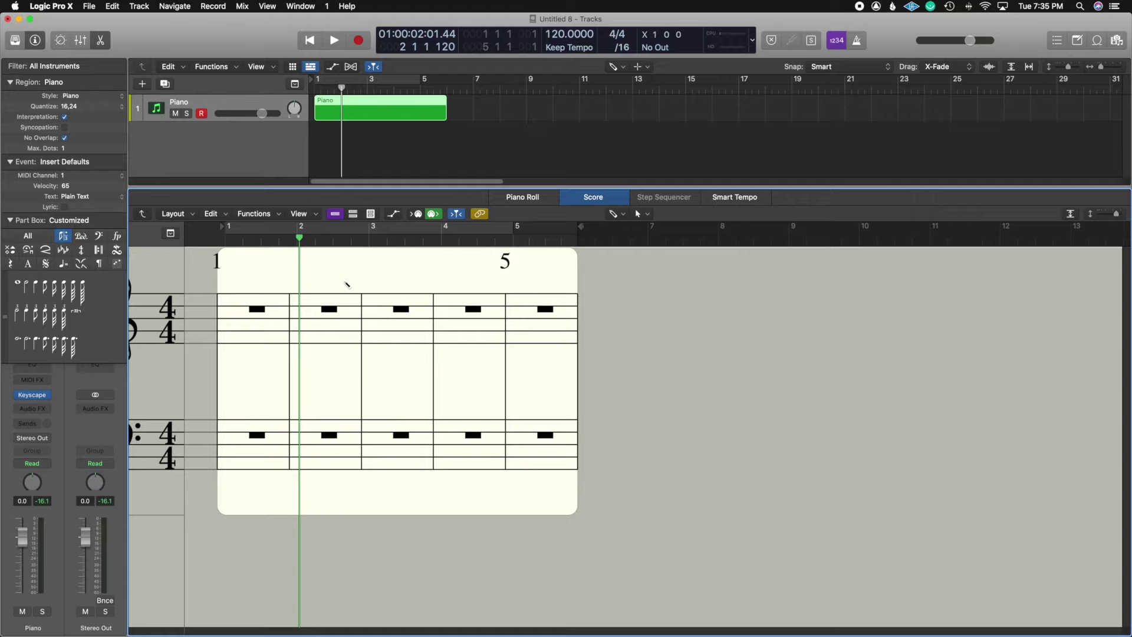
left_click_drag(340, 278, 544, 521)
left_click(36, 287)
left_click(234, 332)
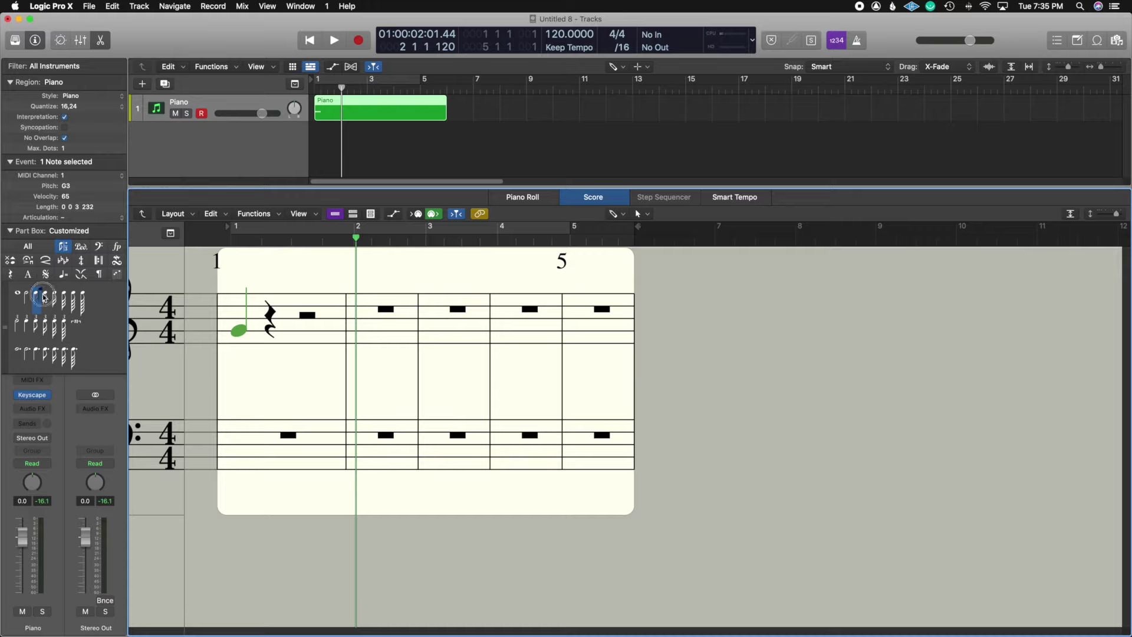
left_click_drag(37, 296, 274, 322)
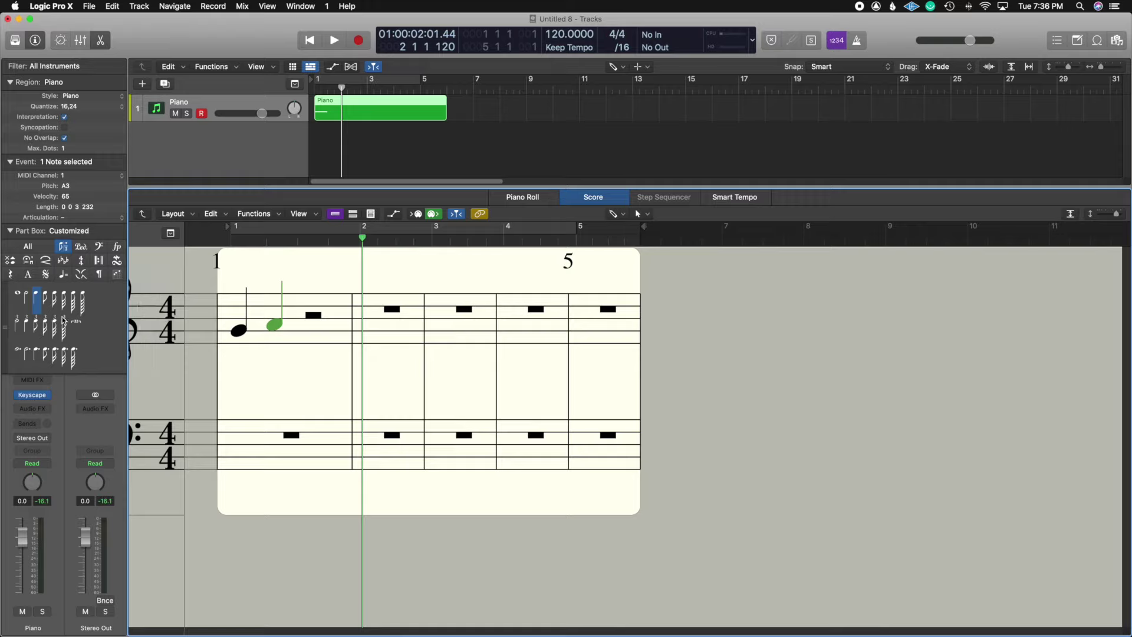
Step: Add two eighth notes on beat 3 of bar 1, A#3 followed by C4
left_click(47, 299)
left_click(316, 318)
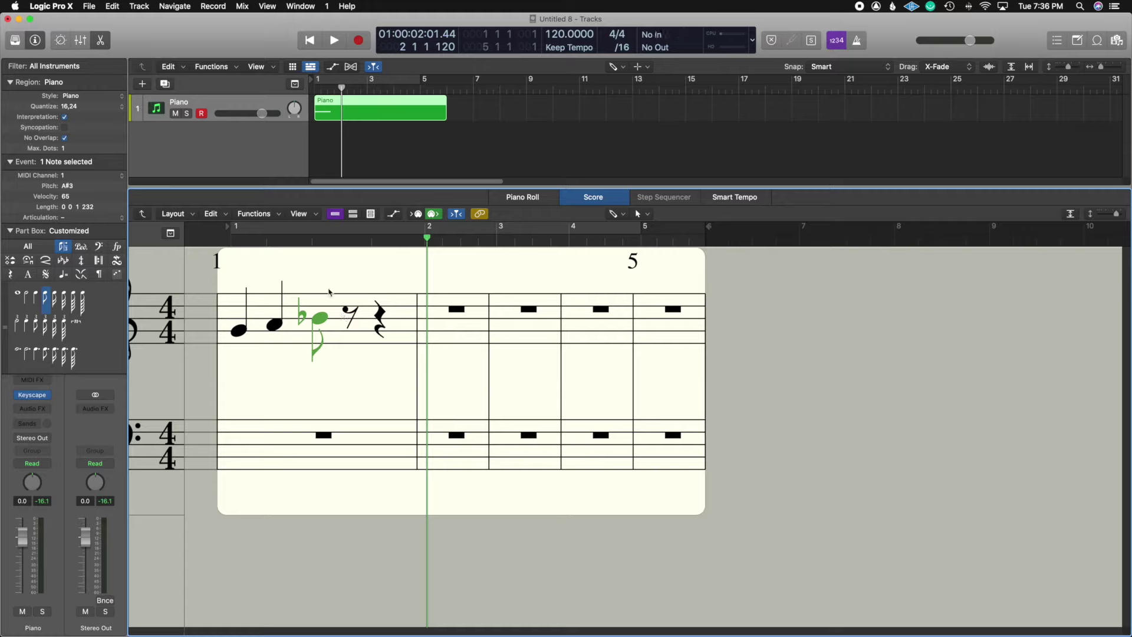
mouse_move(319, 320)
left_mouse_down()
mouse_move(317, 293)
mouse_move(317, 319)
left_mouse_up()
mouse_move(319, 323)
left_mouse_down()
mouse_move(318, 312)
mouse_move(318, 333)
mouse_move(318, 317)
left_mouse_up()
left_click(348, 309)
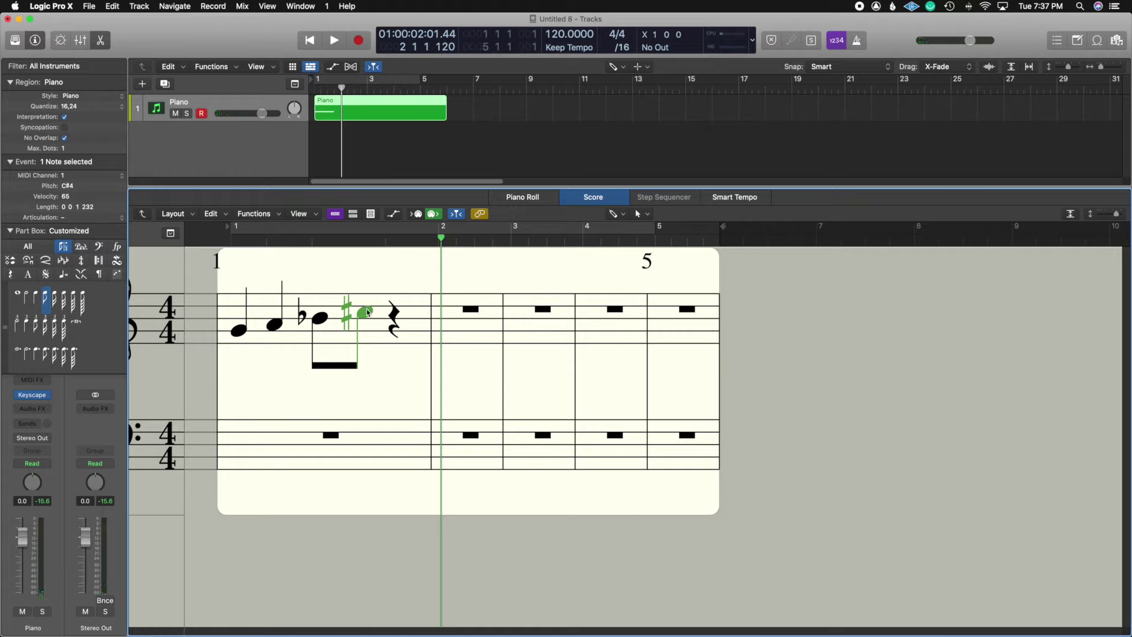
left_click_drag(367, 312, 366, 315)
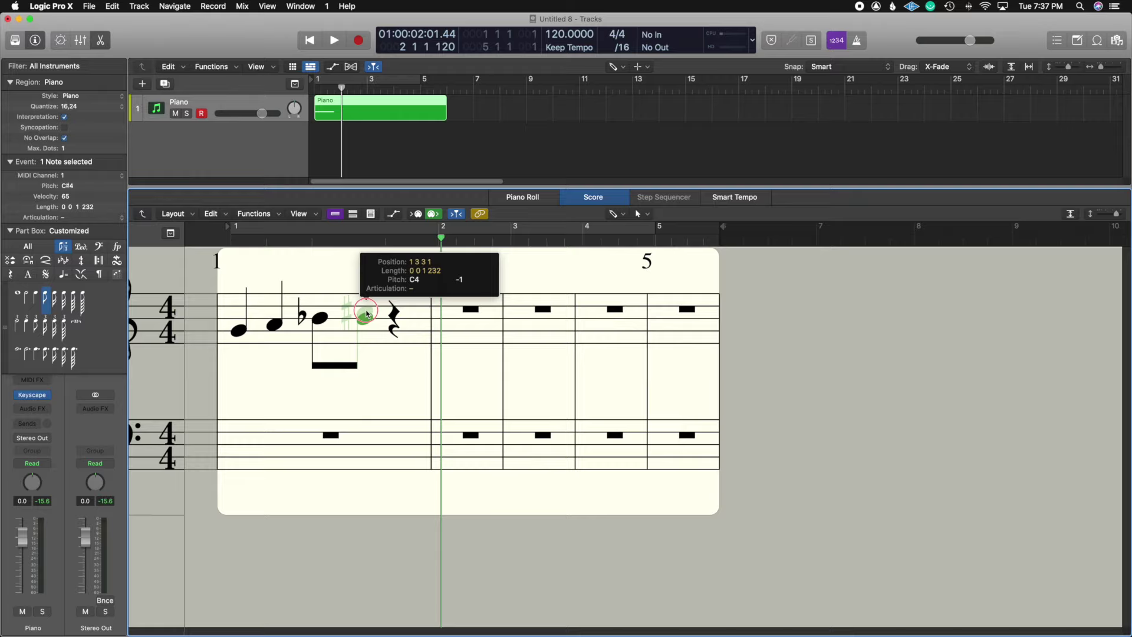
mouse_move(367, 314)
left_mouse_down()
mouse_move(368, 299)
mouse_move(372, 317)
left_mouse_up()
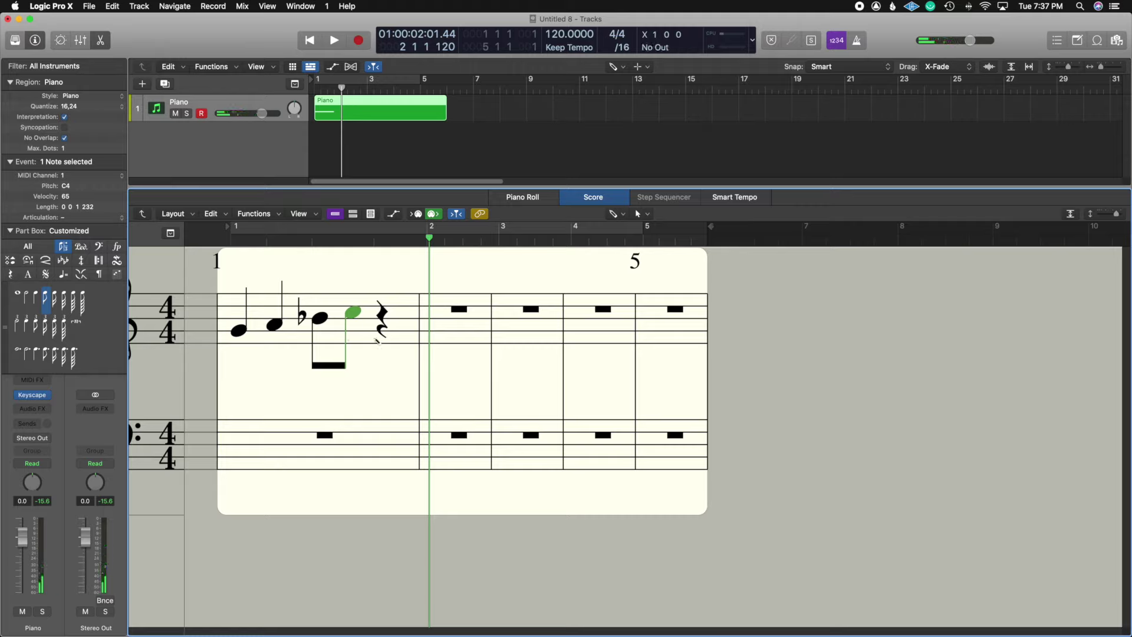
Step: Add a quarter note D4 on beat 4 of bar 1, and play the bar from the beginning
left_click(36, 297)
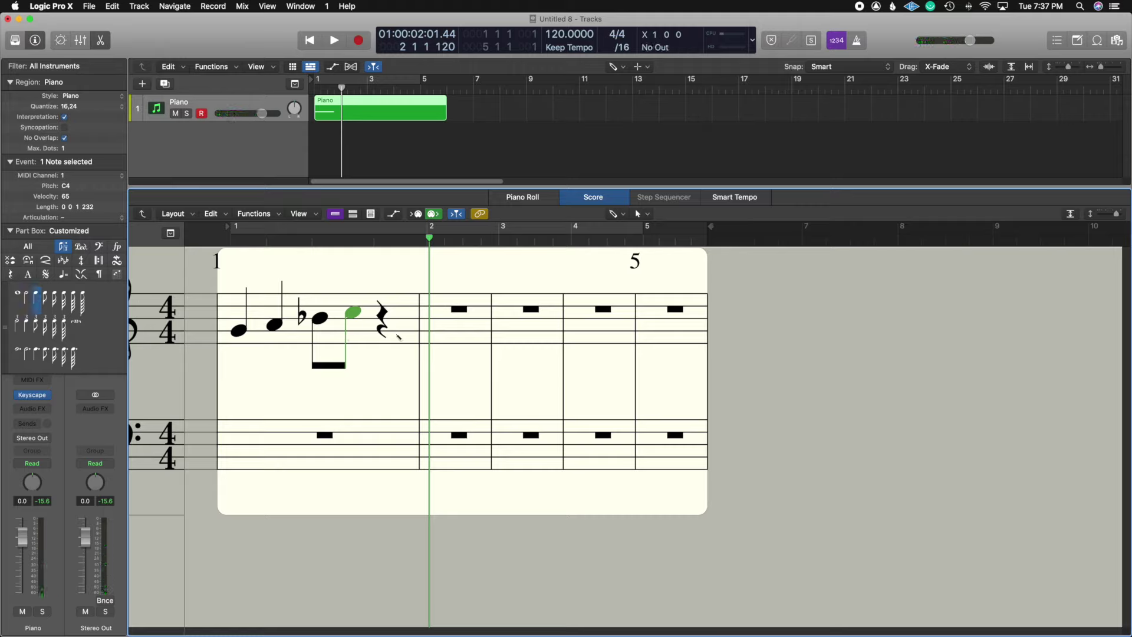
left_click(382, 307)
key("Return")
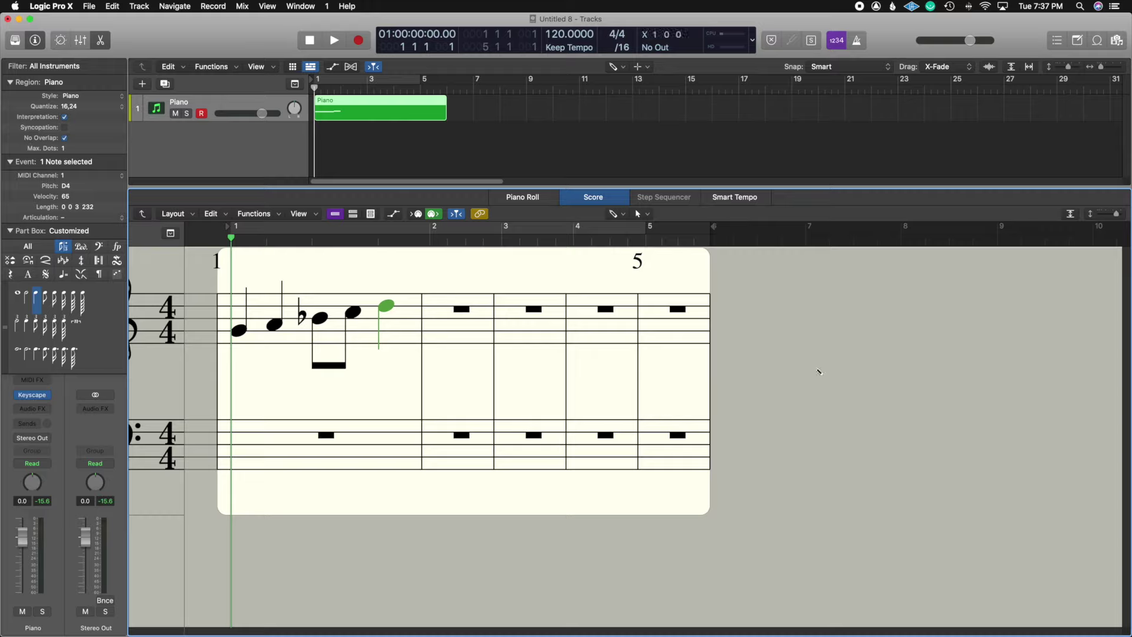
key("space")
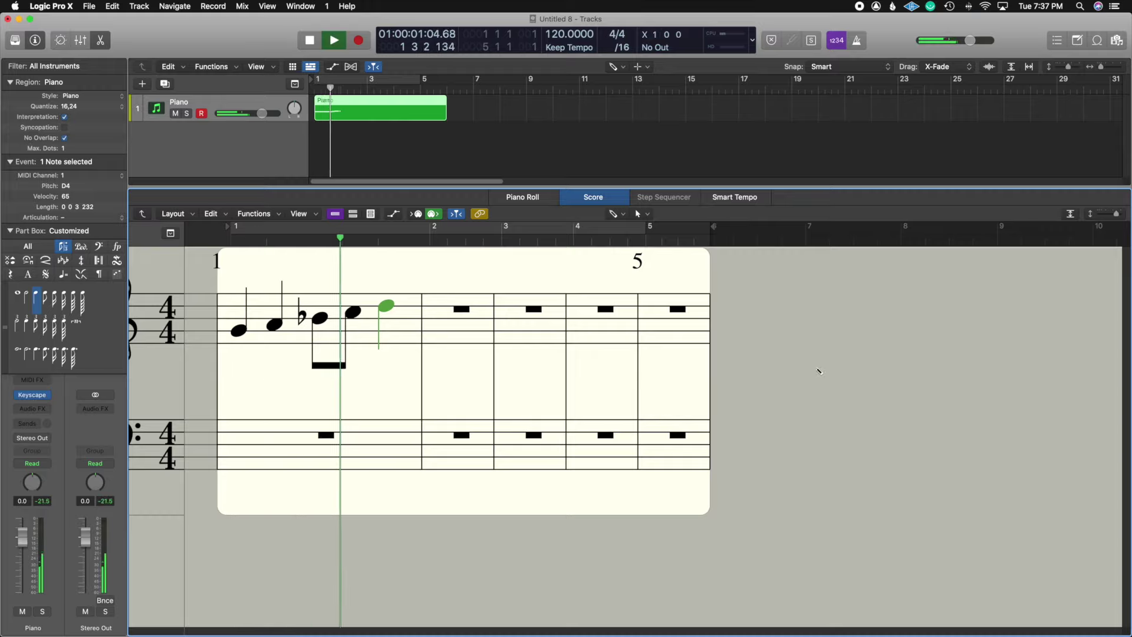
key("space")
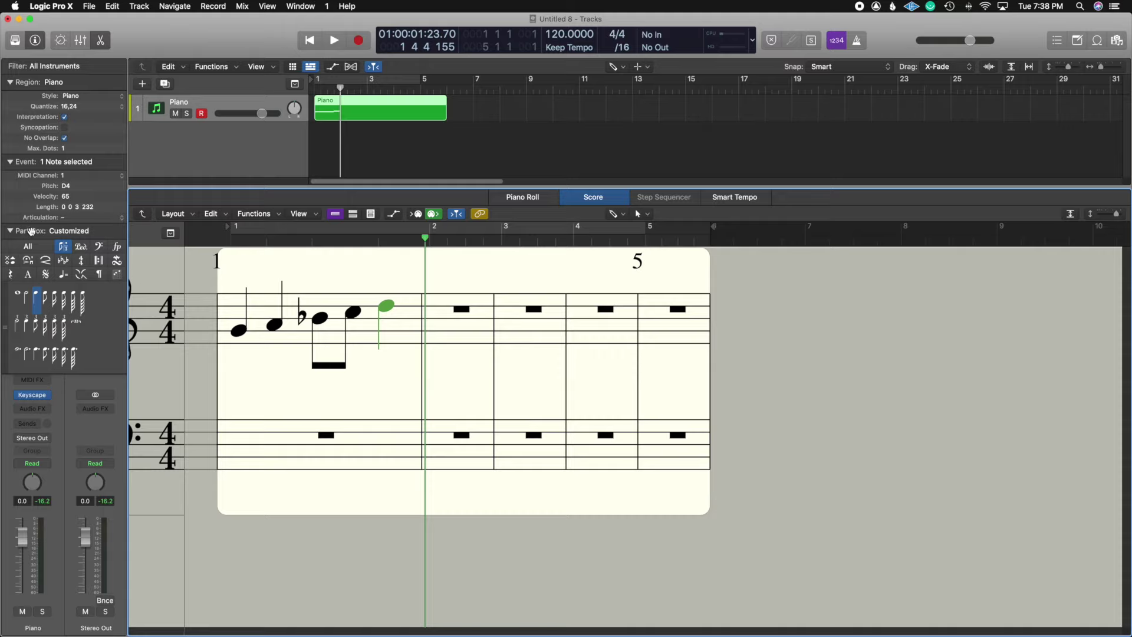
Step: Detach the Part Box from the inspector as a floating window, and place it over the score close to bar 2
left_click(34, 231)
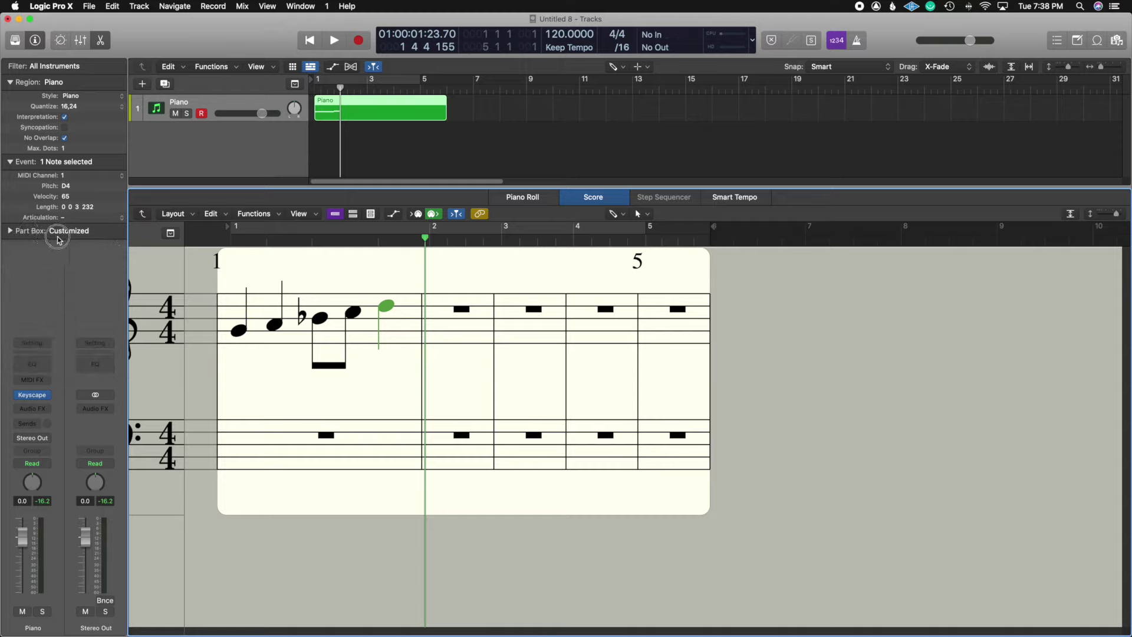
left_click(10, 230)
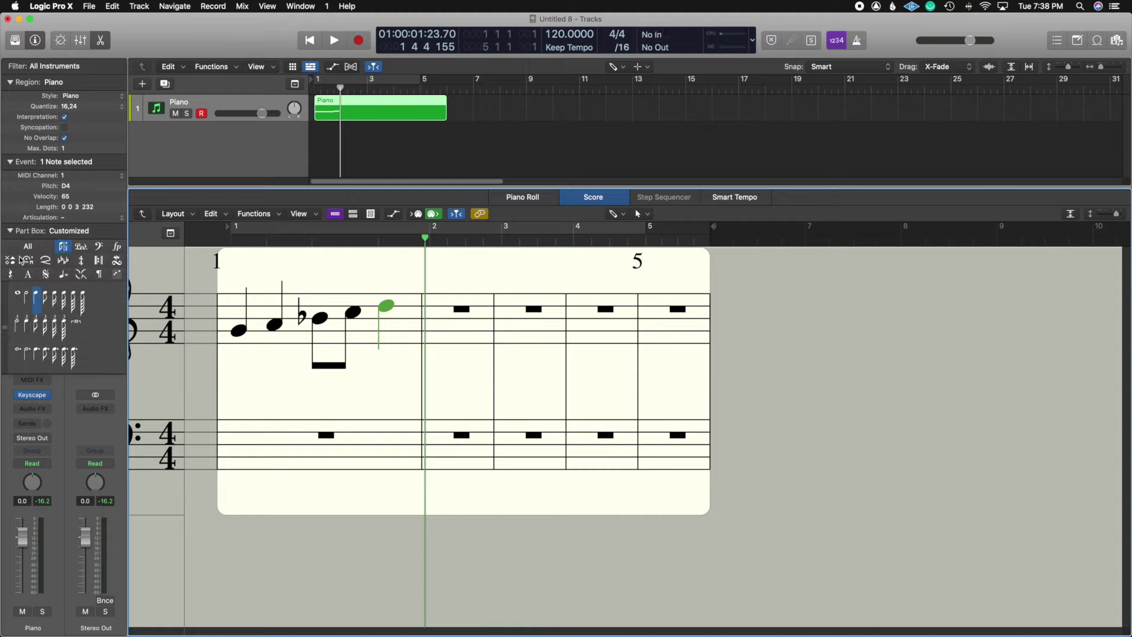
left_click_drag(16, 243, 541, 247)
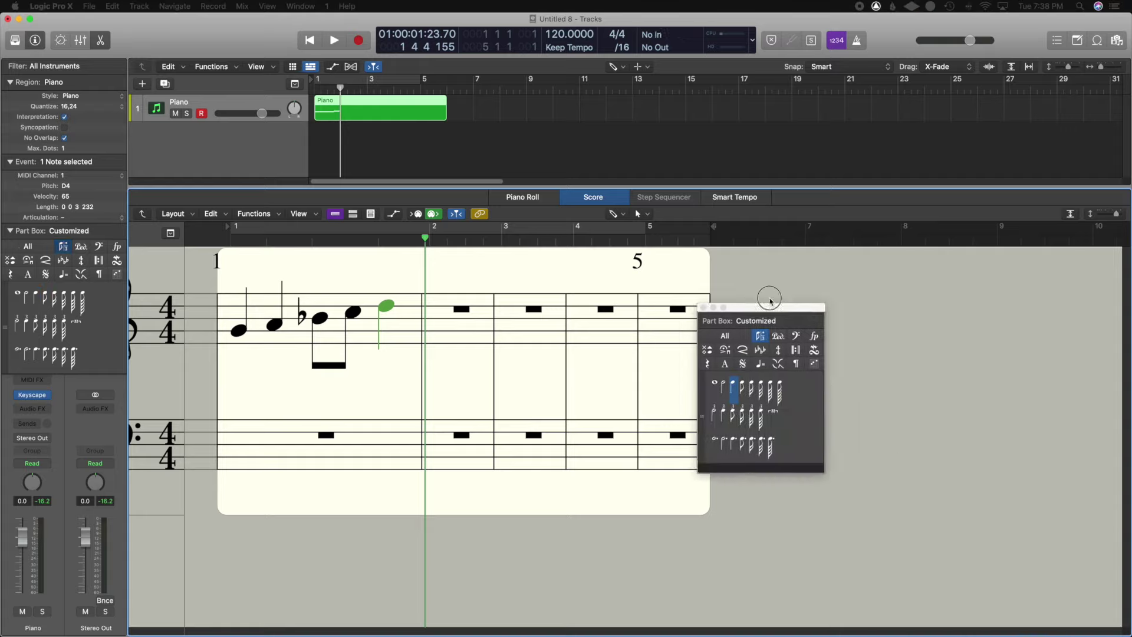
left_click_drag(768, 299, 639, 230)
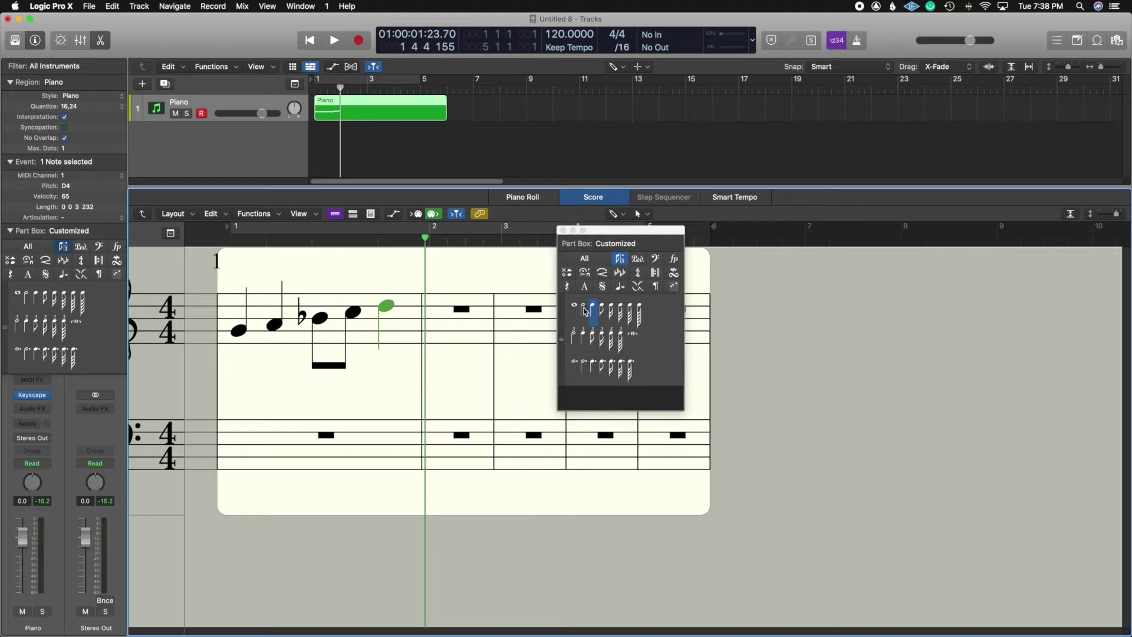
Step: Enter a quarter note D4 on beat 1 of bar 2, followed by eighth notes C4 and A#3 on beat 2
left_click_drag(593, 310, 421, 296)
left_click_drag(593, 310, 442, 307)
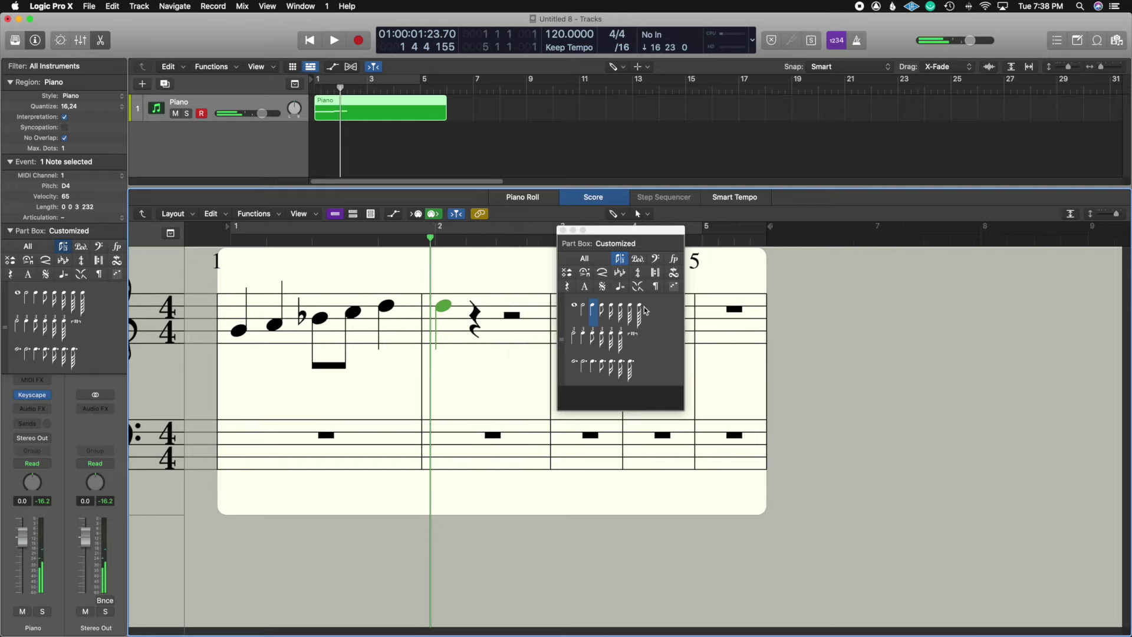
left_click(604, 312)
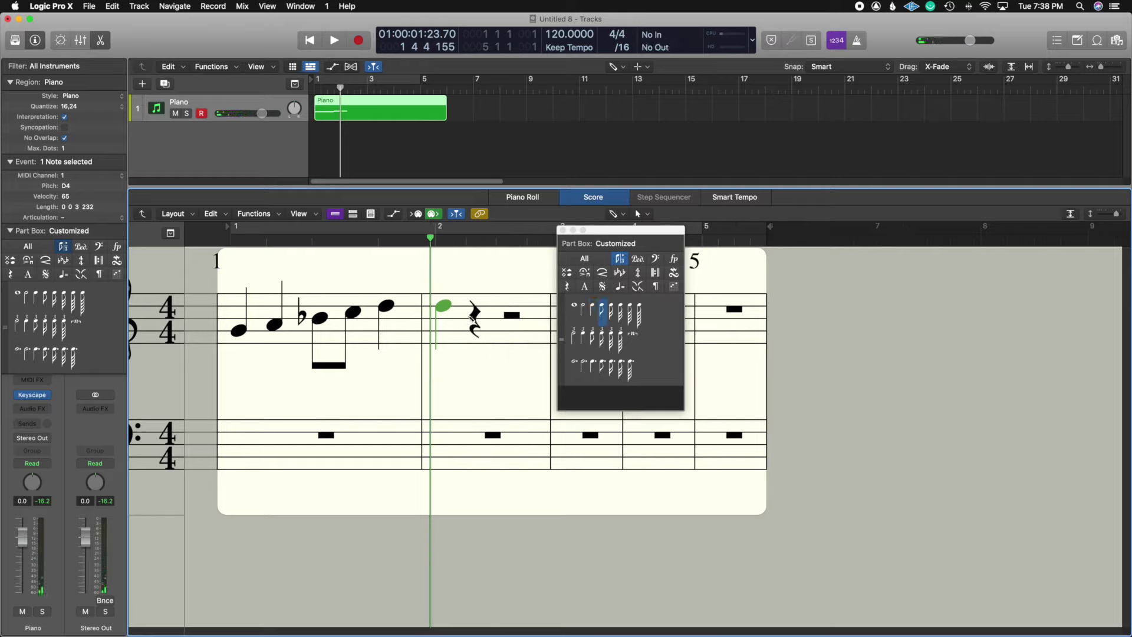
left_click_drag(603, 309, 475, 313)
left_click_drag(604, 307, 507, 318)
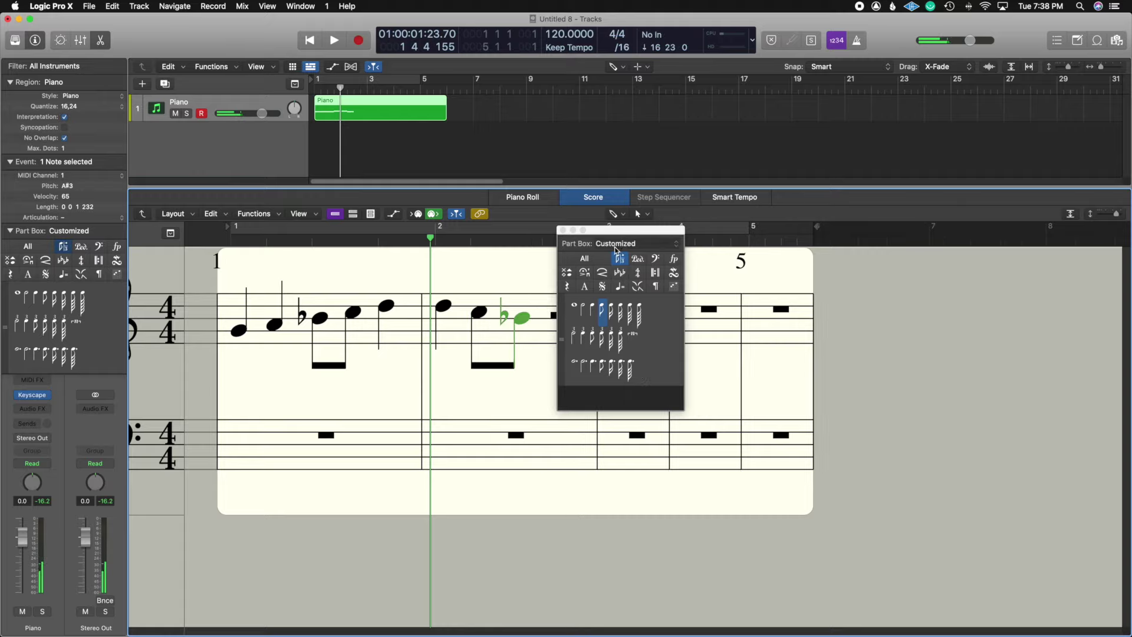
Step: Move the floating Part Box clear of bar 2, and add quarter notes A3 and G3 on beats 3 and 4
left_click_drag(613, 231, 780, 242)
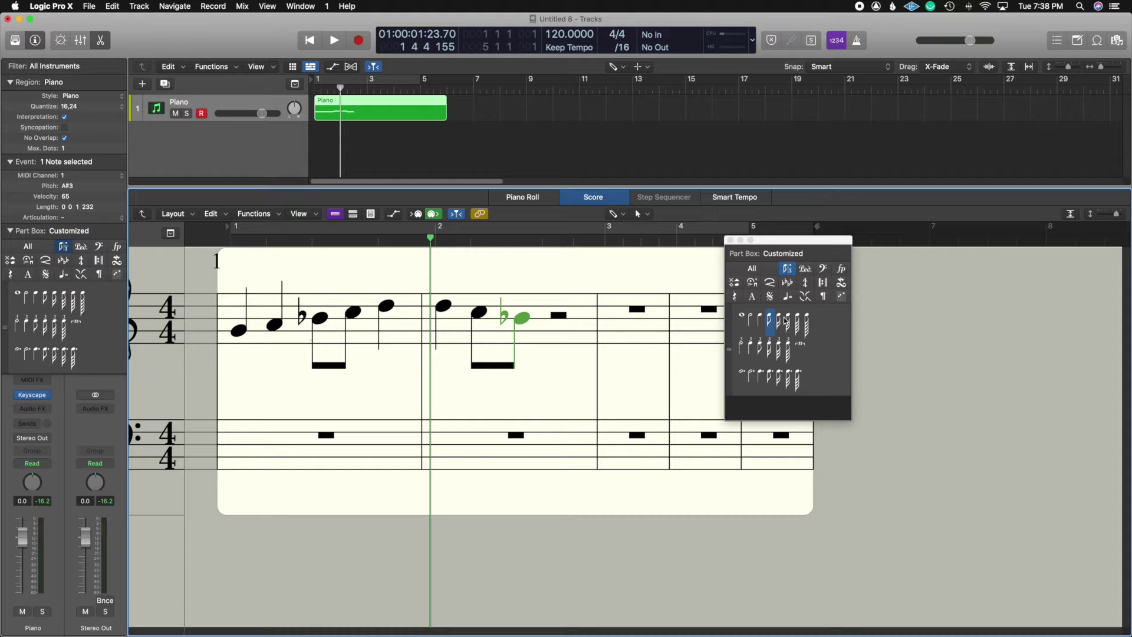
left_click(760, 321)
left_click_drag(702, 319, 555, 324)
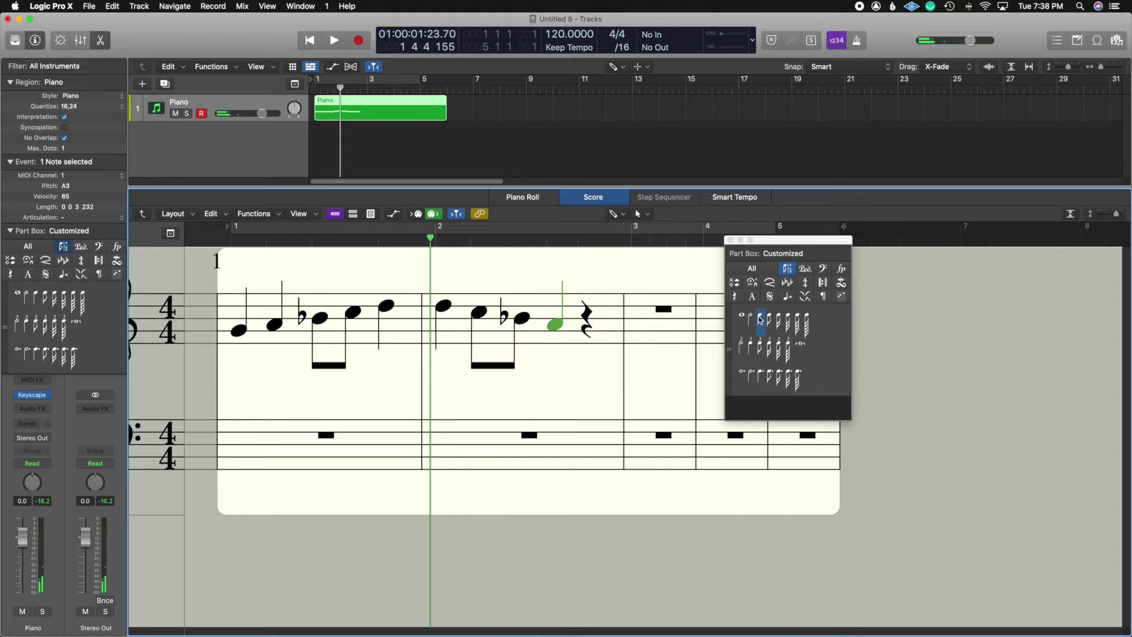
left_click_drag(759, 320, 590, 331)
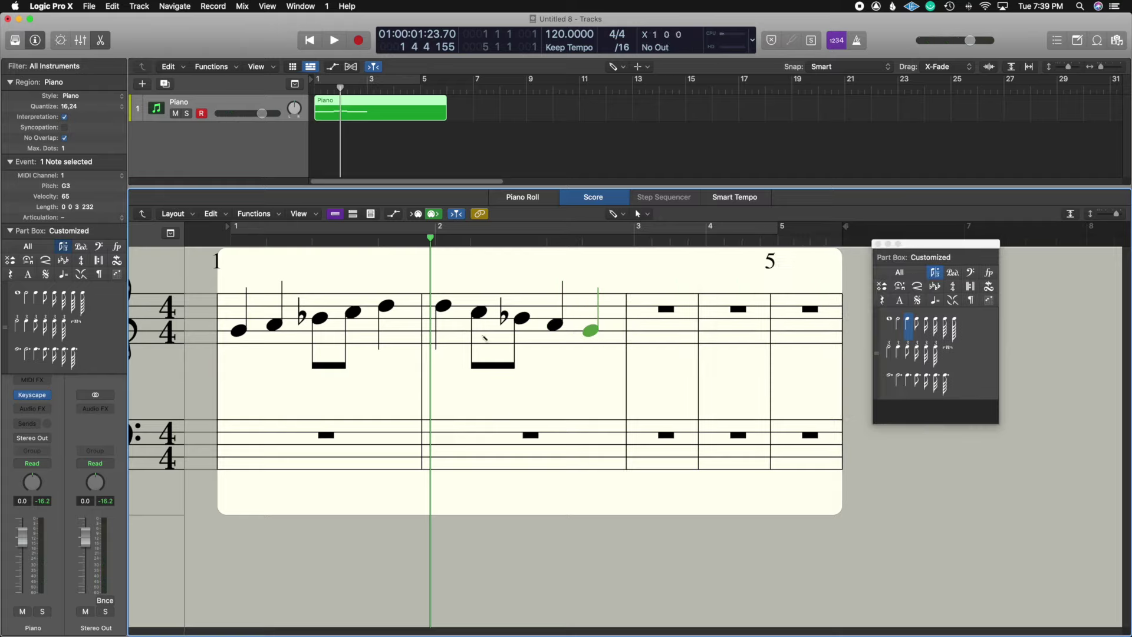
Step: Play the two-bar melody from the start of bar 1, and stop playback at its end
left_click(316, 89)
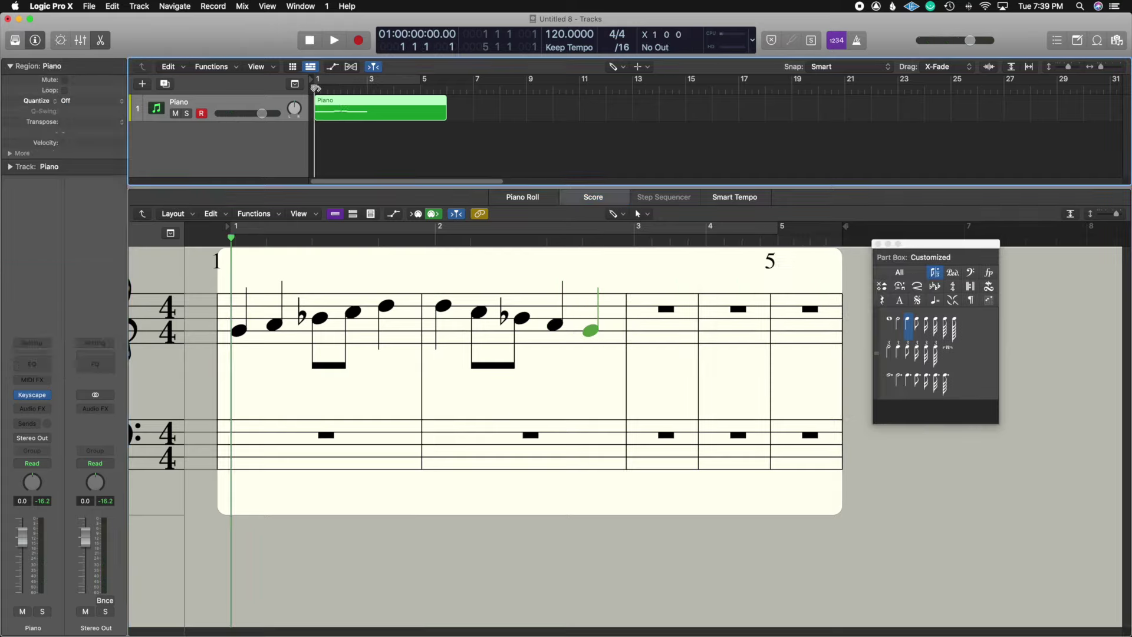
key("space")
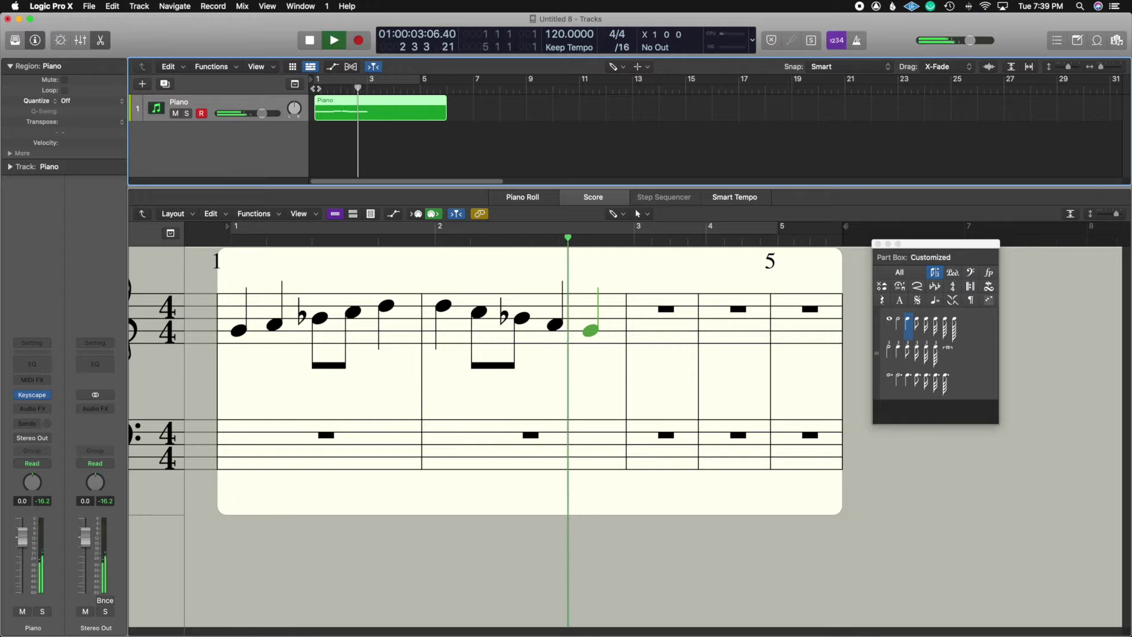
key("space")
Step: Close the floating Part Box window and show the Step Input Keyboard
left_click_drag(947, 246, 997, 242)
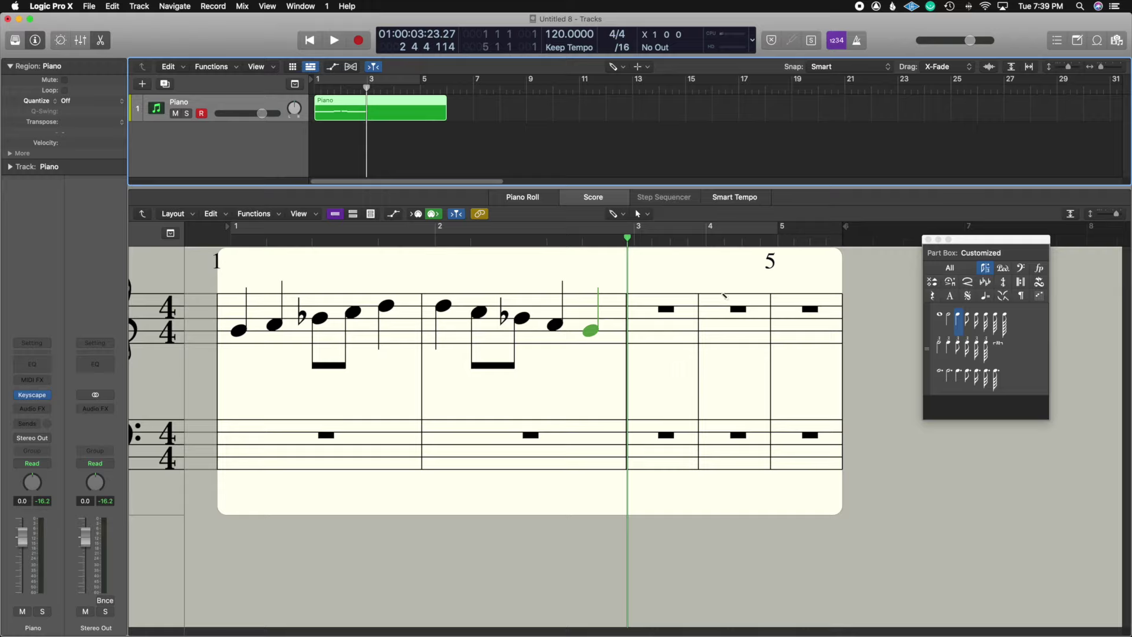
left_click(928, 239)
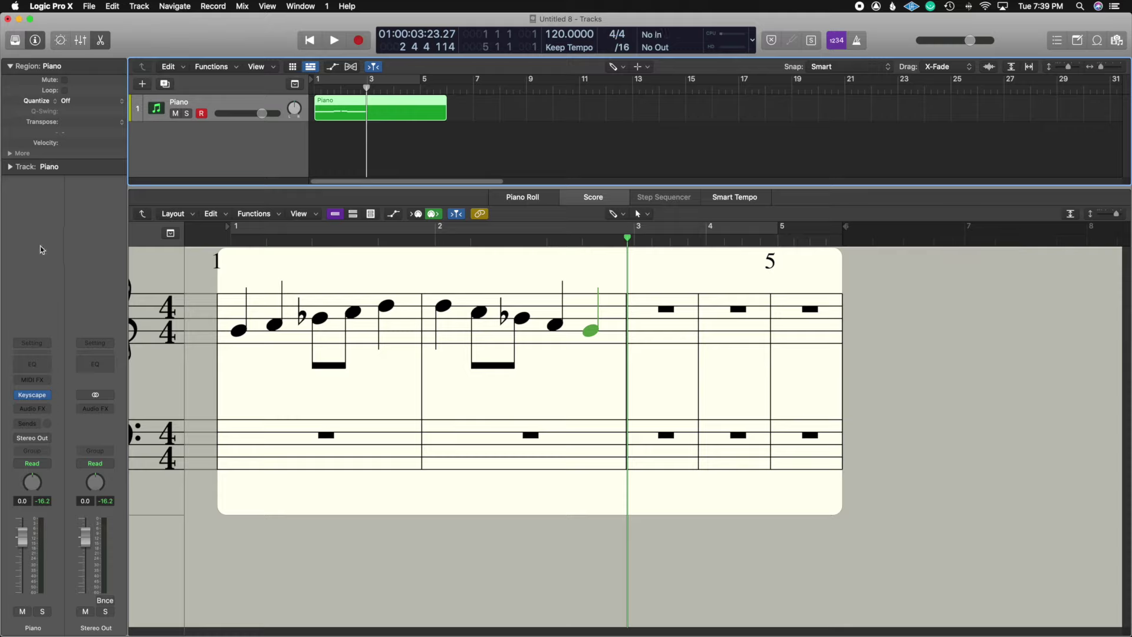
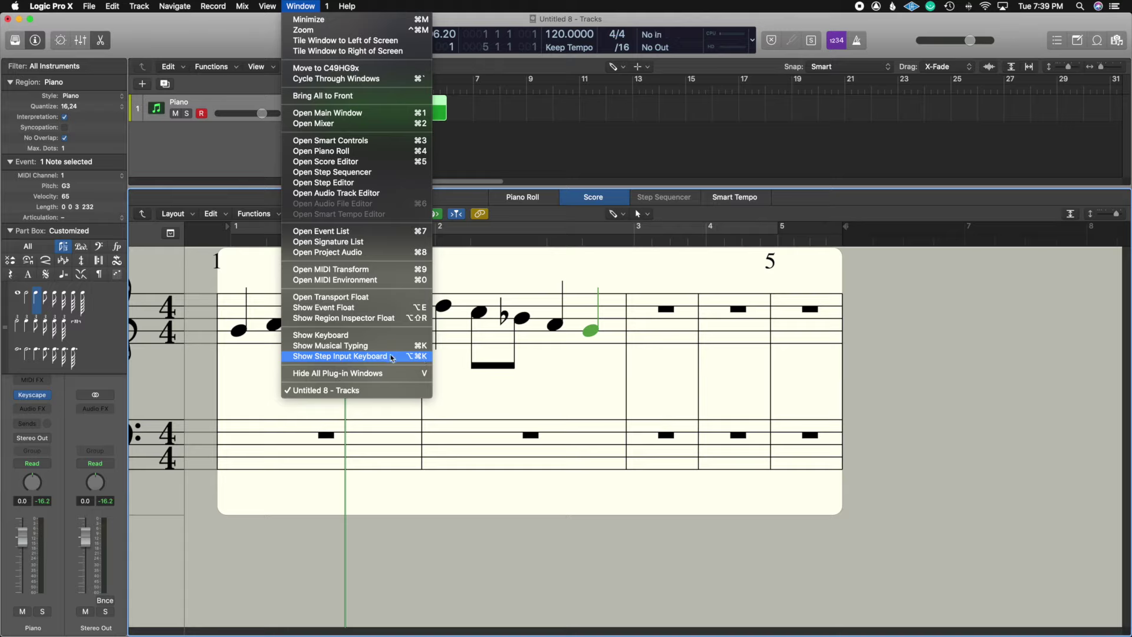
left_click(421, 356)
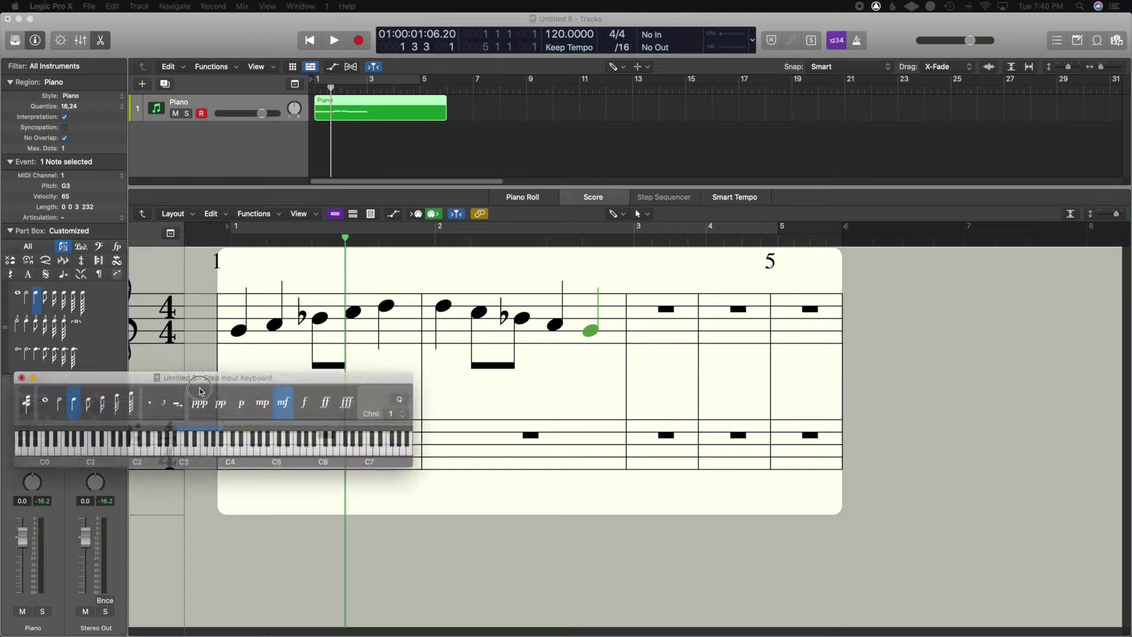
Step: Move the Step Input Keyboard clear of the treble staff, set the playhead to bar 3, and enter a quarter note G3 on beat 1
left_click_drag(168, 383, 561, 400)
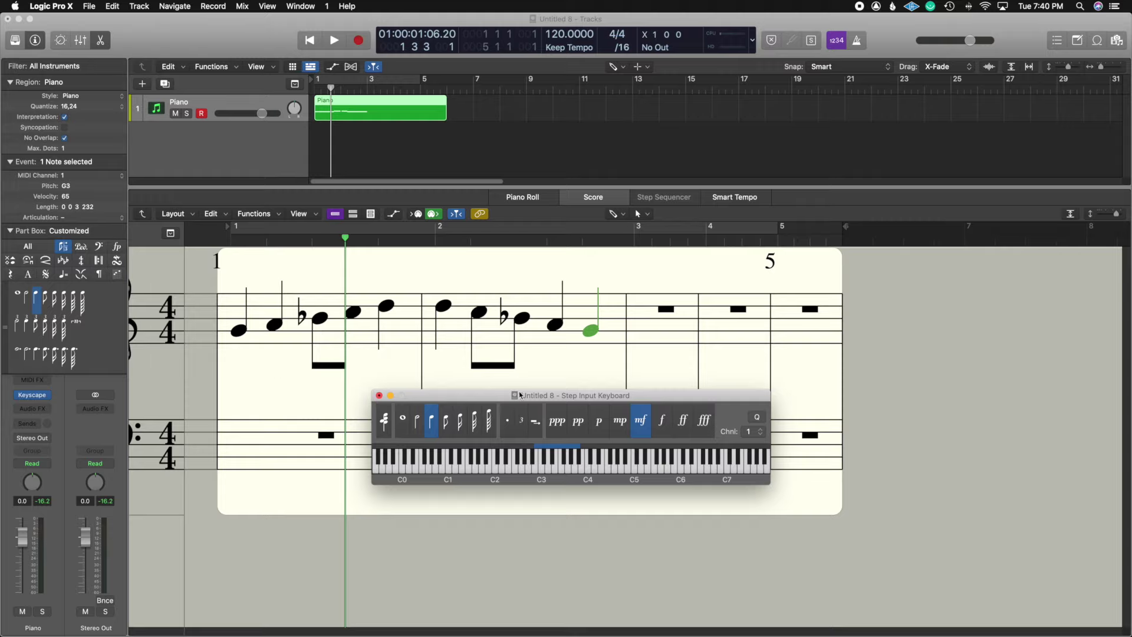
left_click_drag(520, 395, 538, 422)
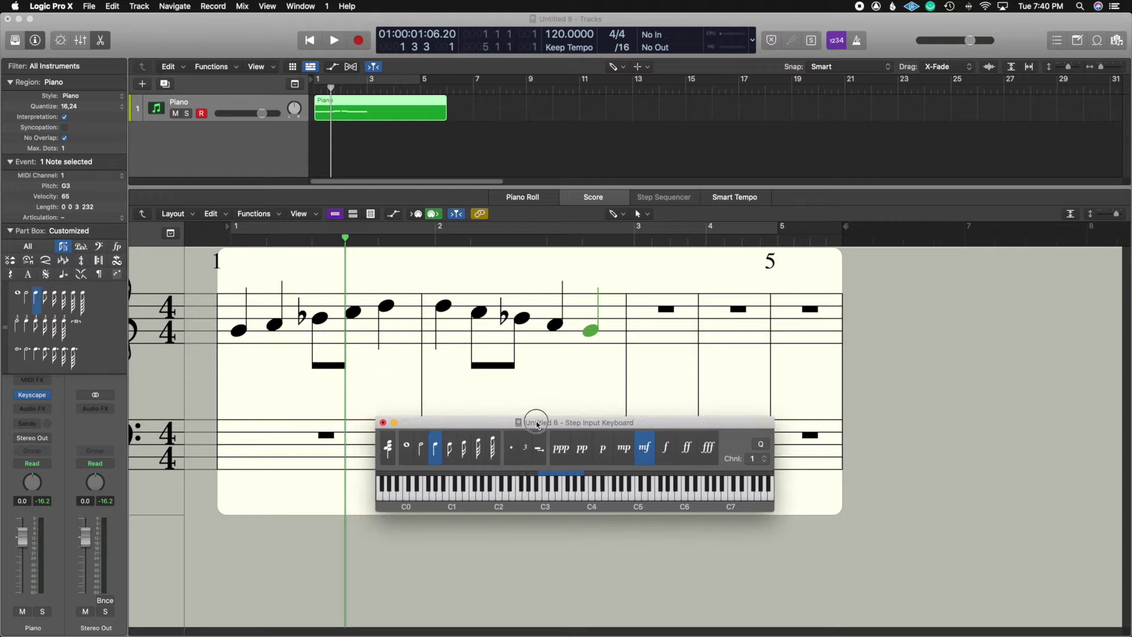
left_click(634, 241)
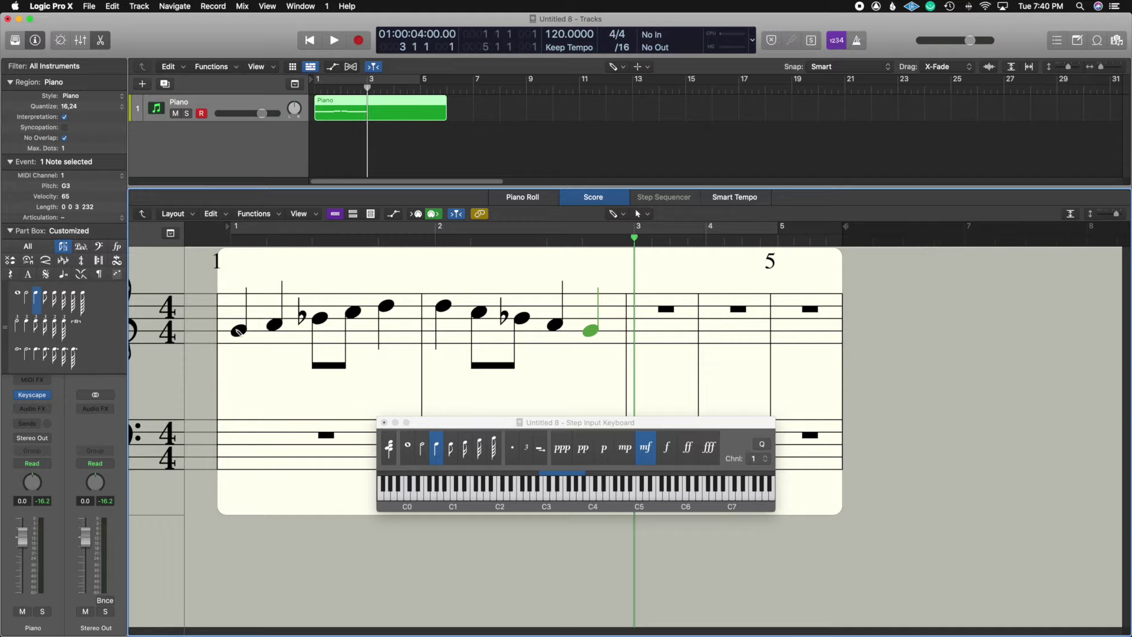
left_click(575, 499)
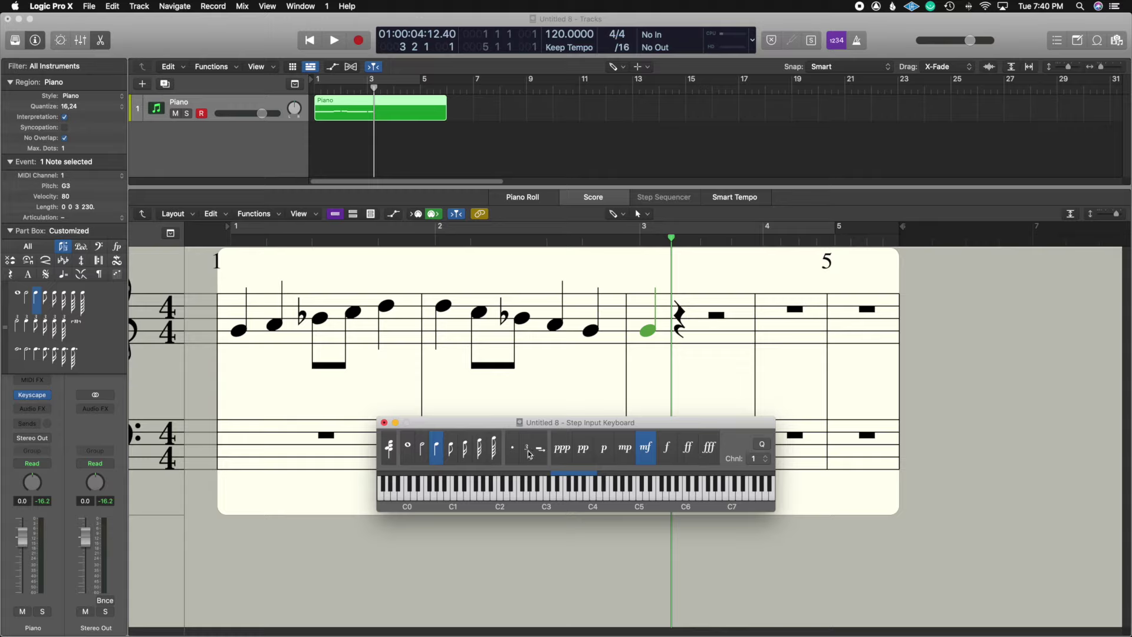
Step: Enter eighth notes A3 and A#3 on beat 2 of bar 3 with the Step Input Keyboard
left_click_drag(624, 424, 603, 422)
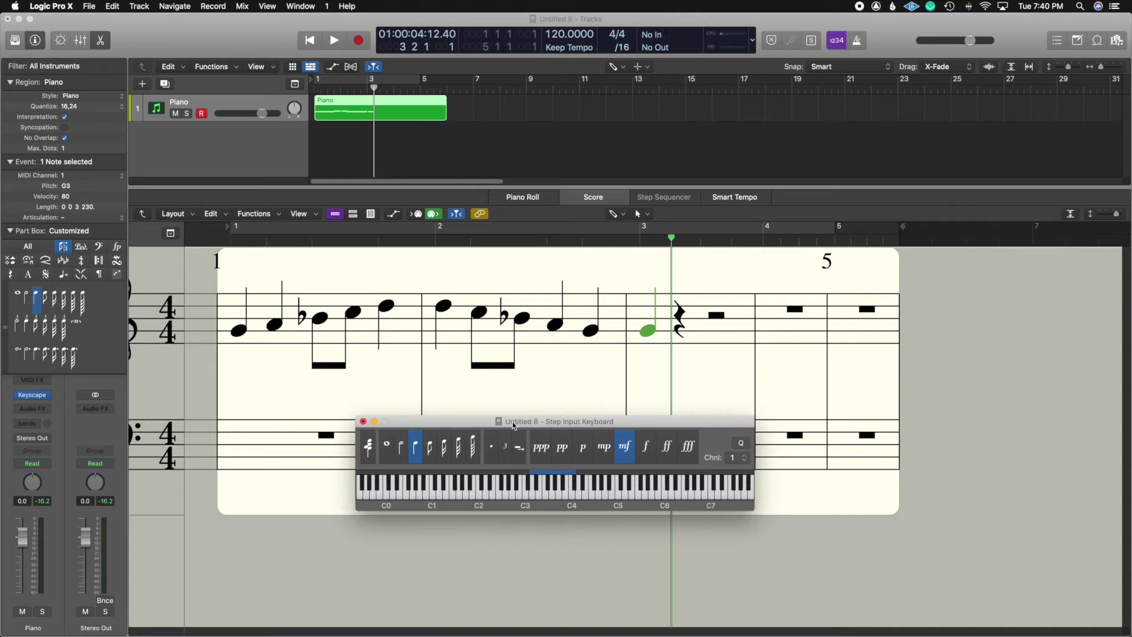
left_click(429, 448)
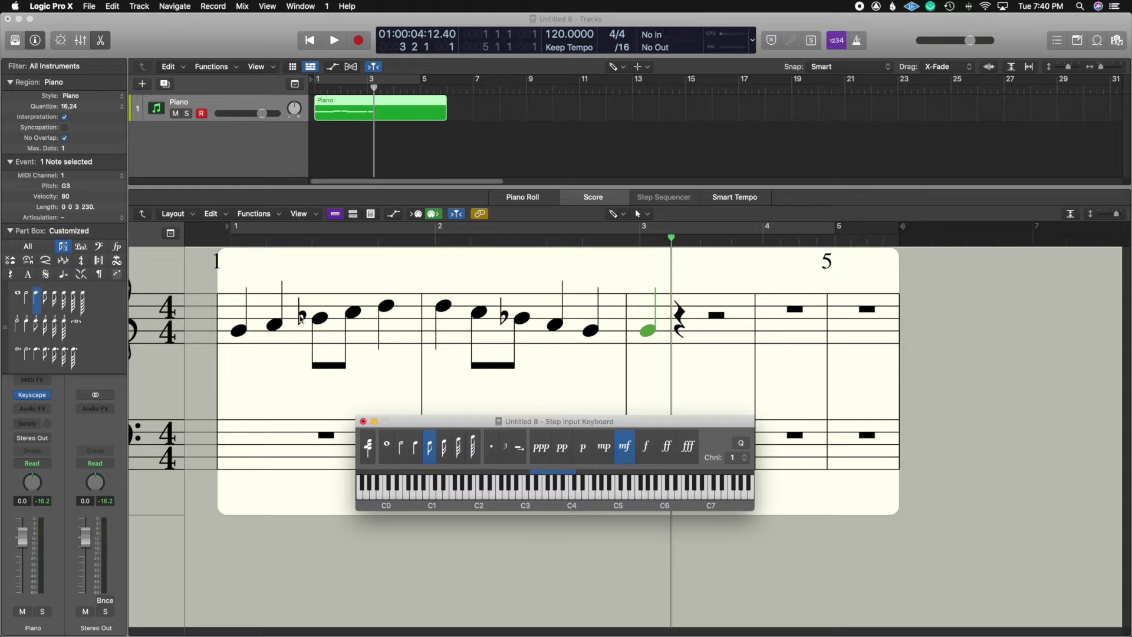
left_click(557, 500)
left_click(564, 488)
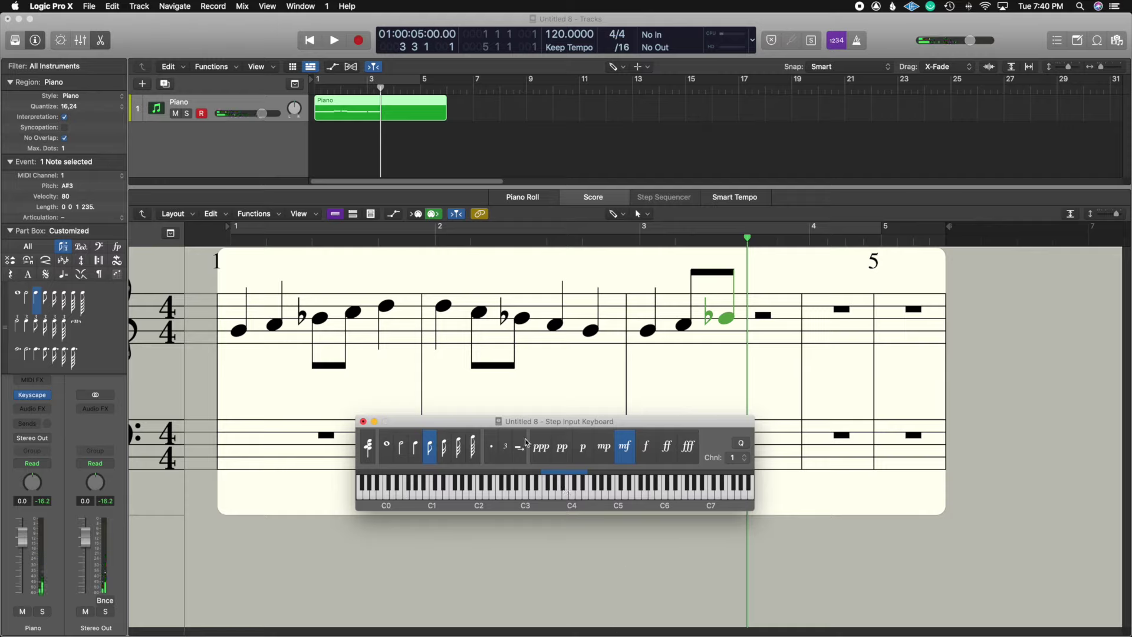
Step: Enter quarter notes C4 and D4 on beats 3 and 4 of bar 3
left_click(415, 452)
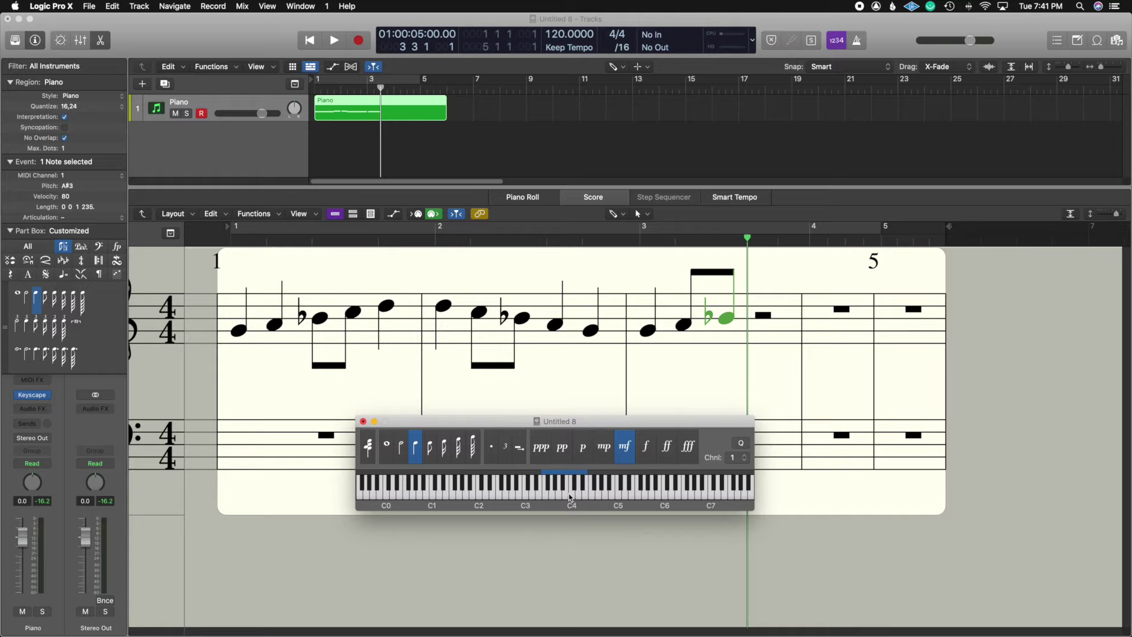
left_click(570, 496)
left_click(580, 498)
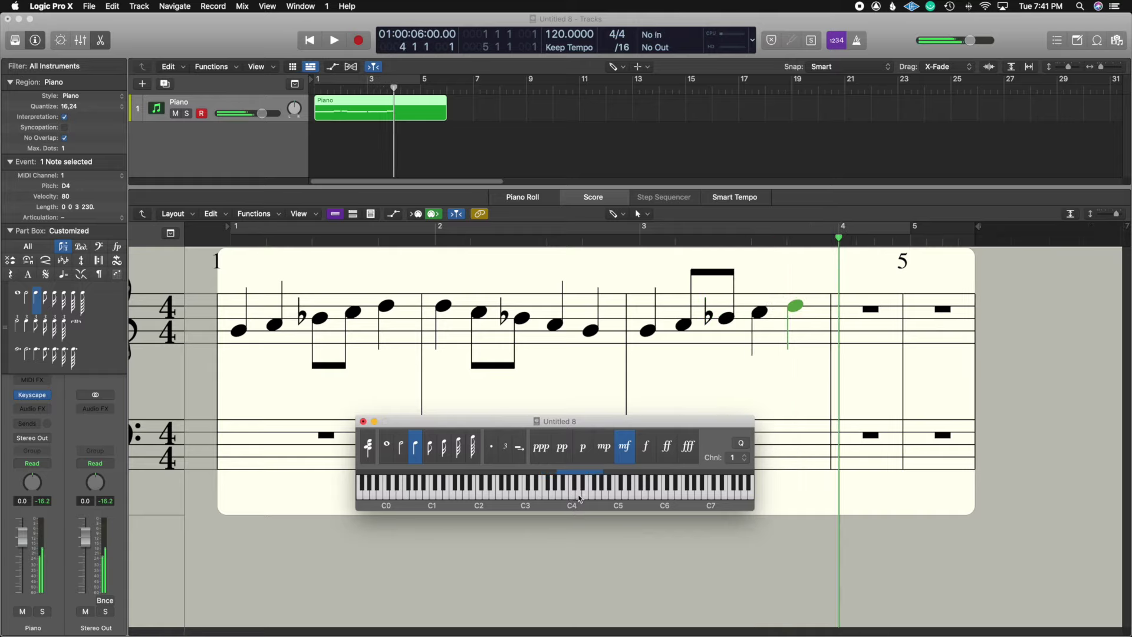
Step: Return the playhead to beat 4 of bar 3 and, in chord mode, stack quarter notes F#4 and A4 on the D4
left_click_drag(580, 423, 580, 408)
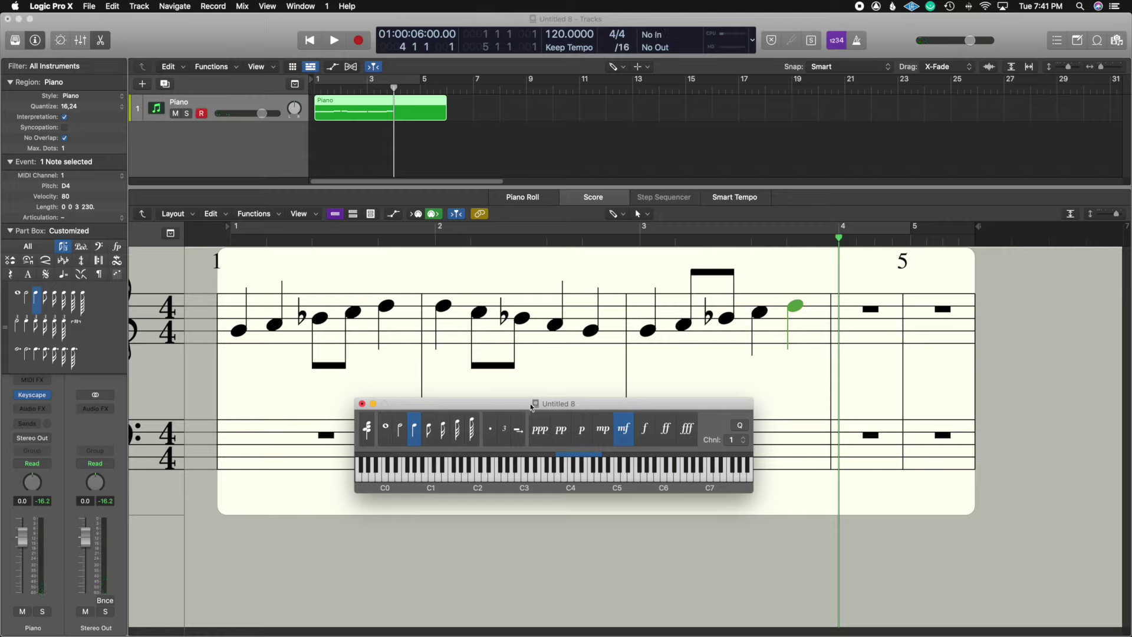
left_click_drag(464, 410, 502, 416)
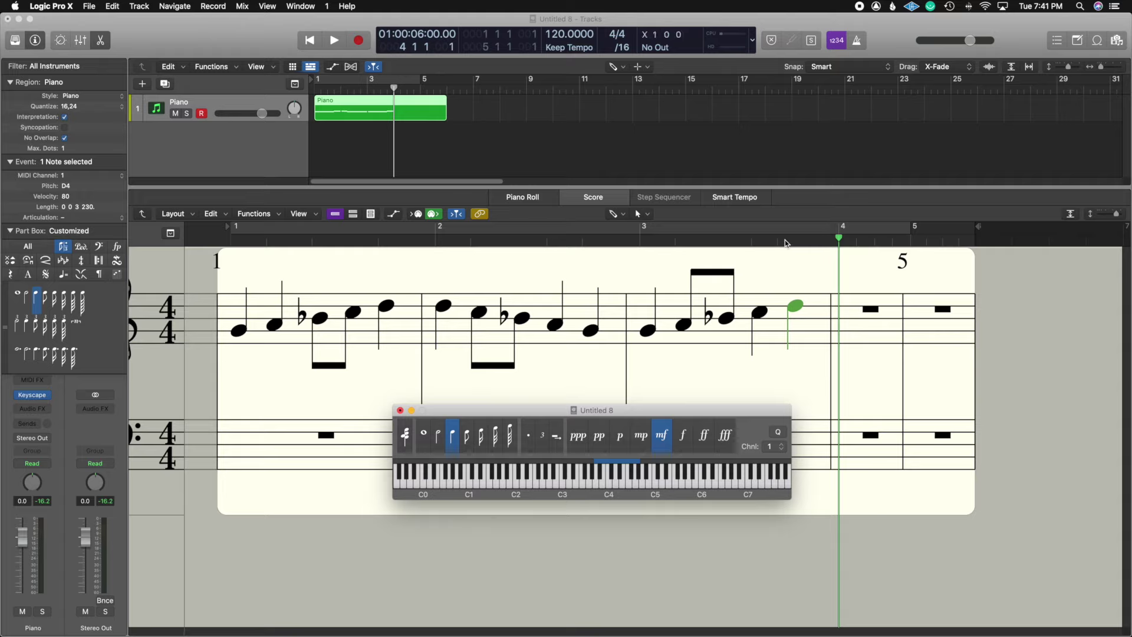
left_click(816, 274)
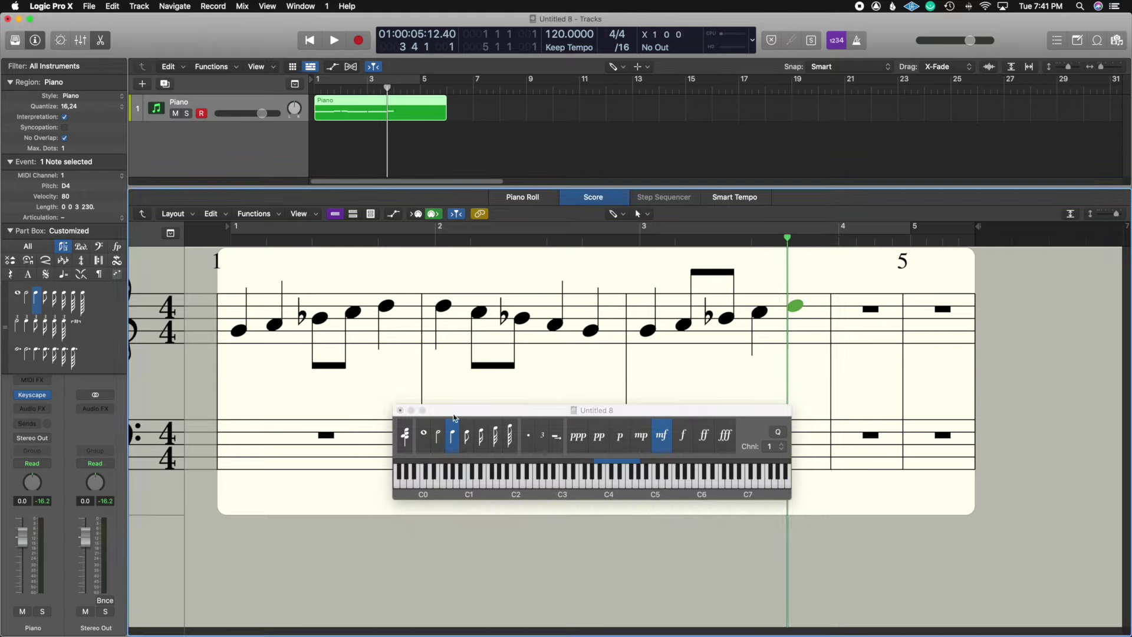
left_click(406, 439)
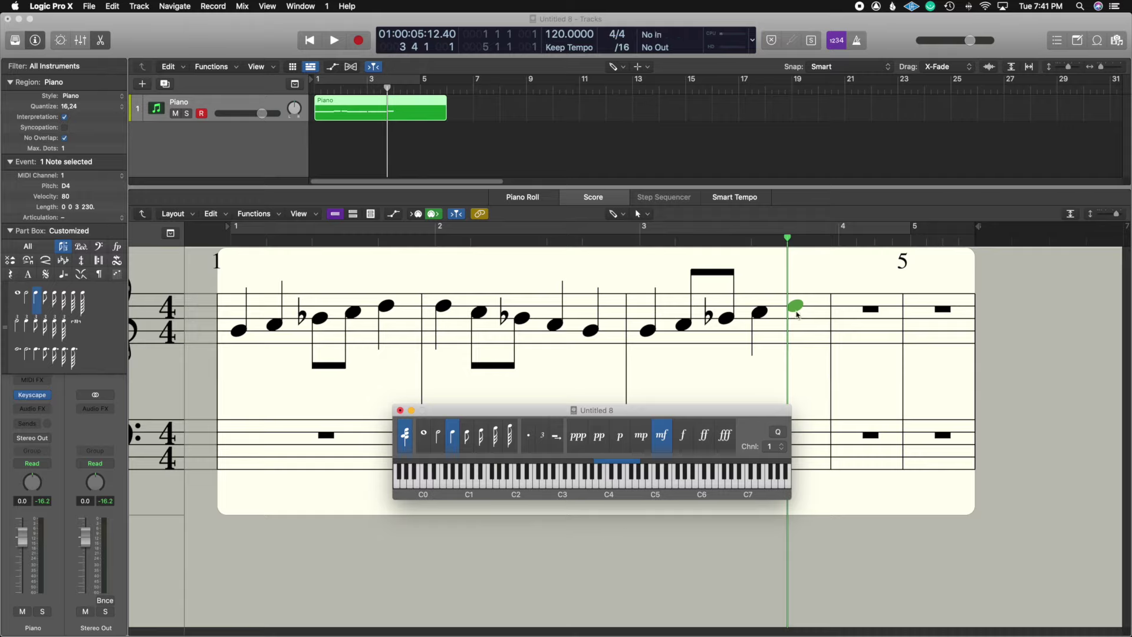
left_click(631, 479)
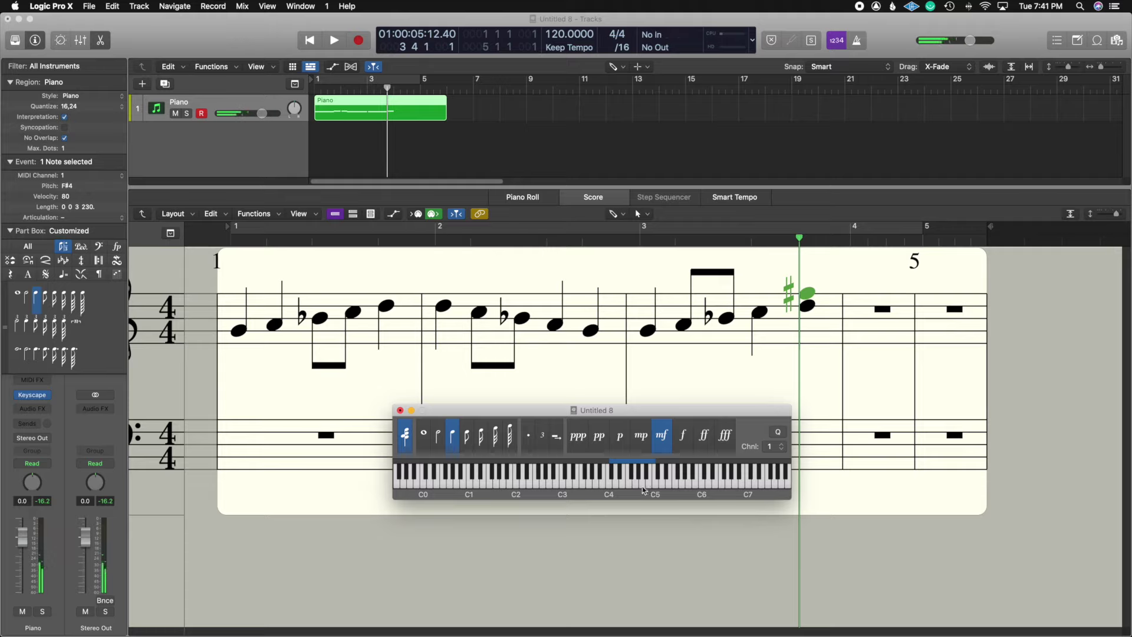
left_click(677, 487)
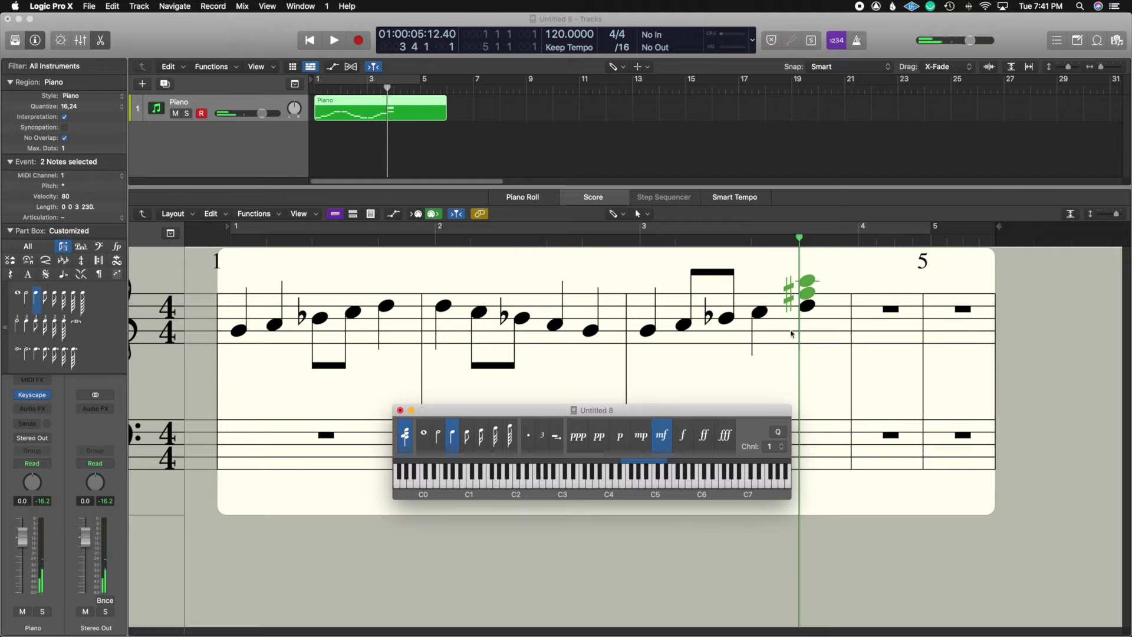
Step: Hide the Step Input Keyboard, play the melody from the start of bar 1, and stop playback after bar 3
left_click(310, 44)
key("super+k")
key("space")
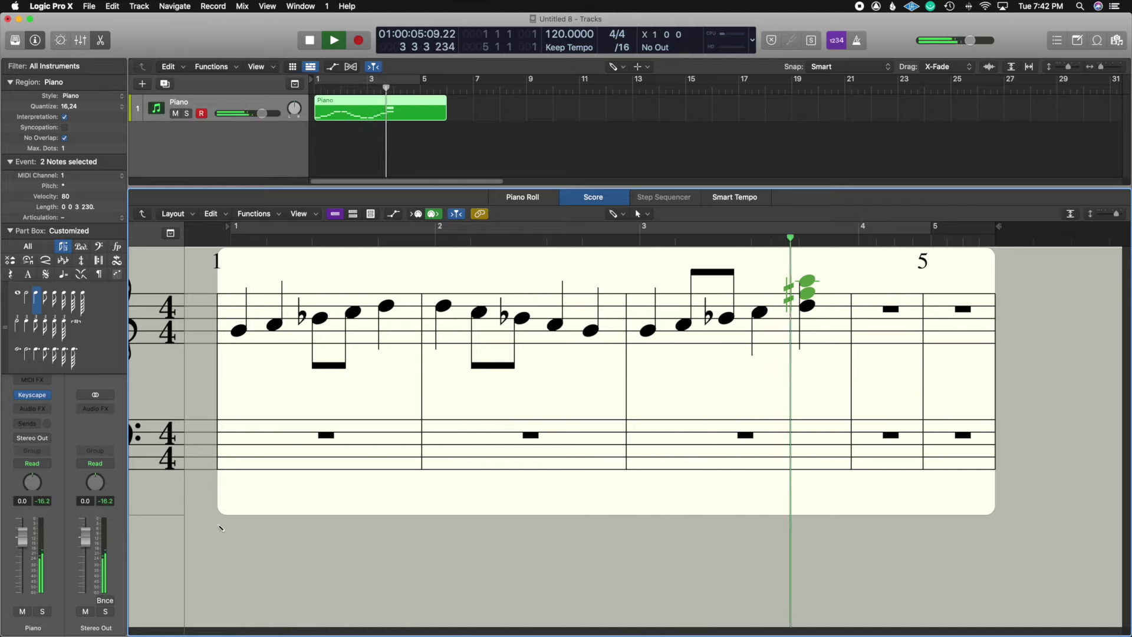
key("space")
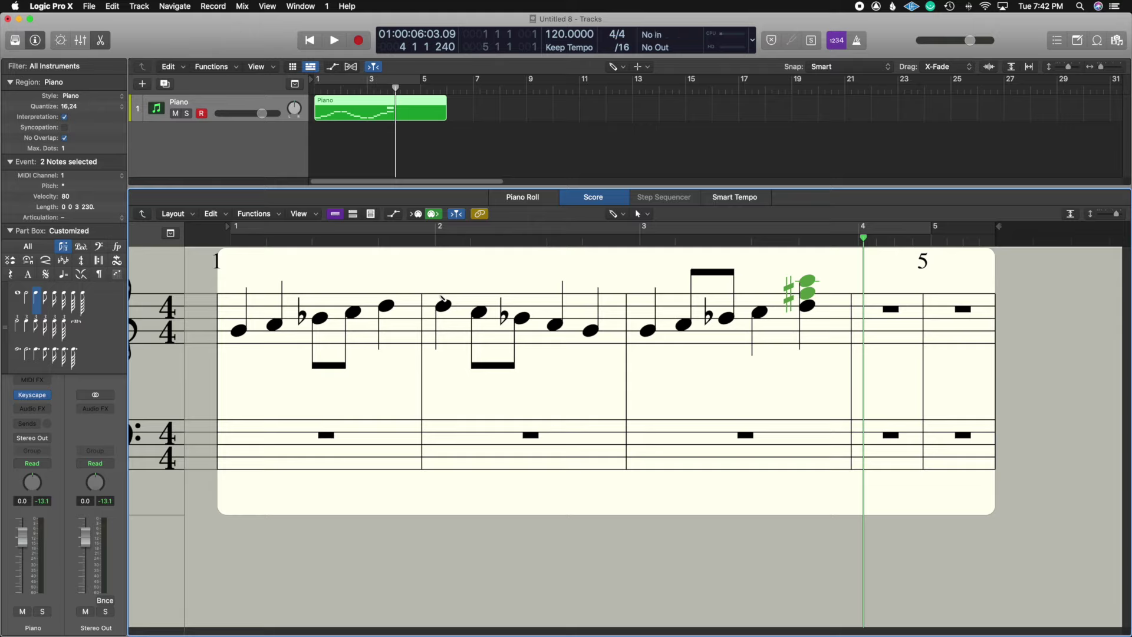
Step: Close the Step Input Keyboard and open the Piano Roll in its own window, placed over the score
key("alt+super+k")
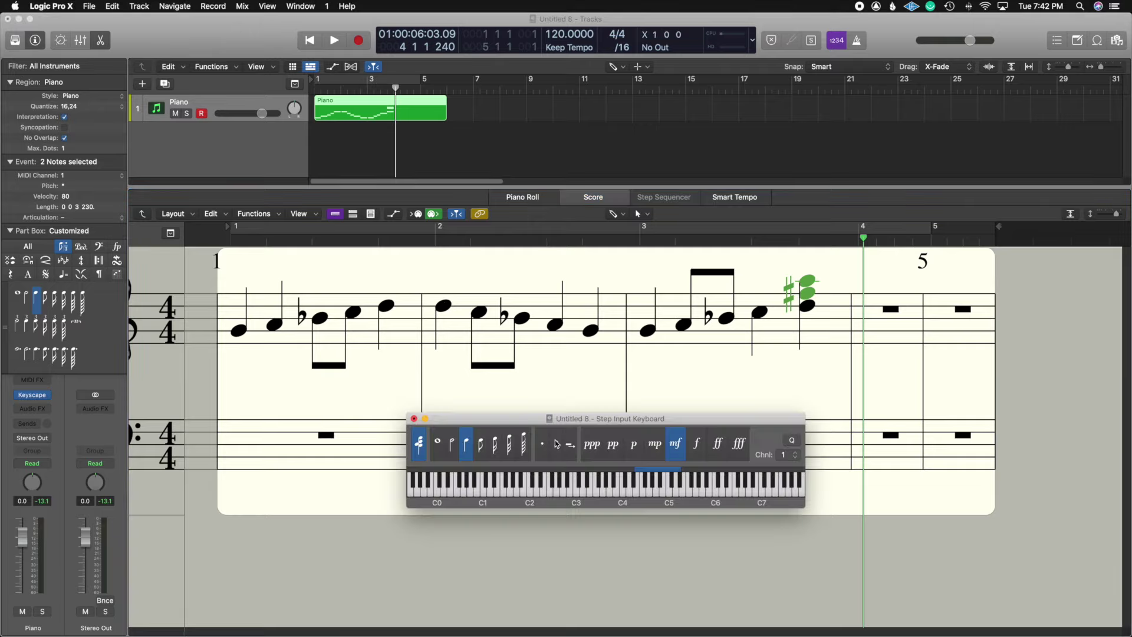
left_click(414, 419)
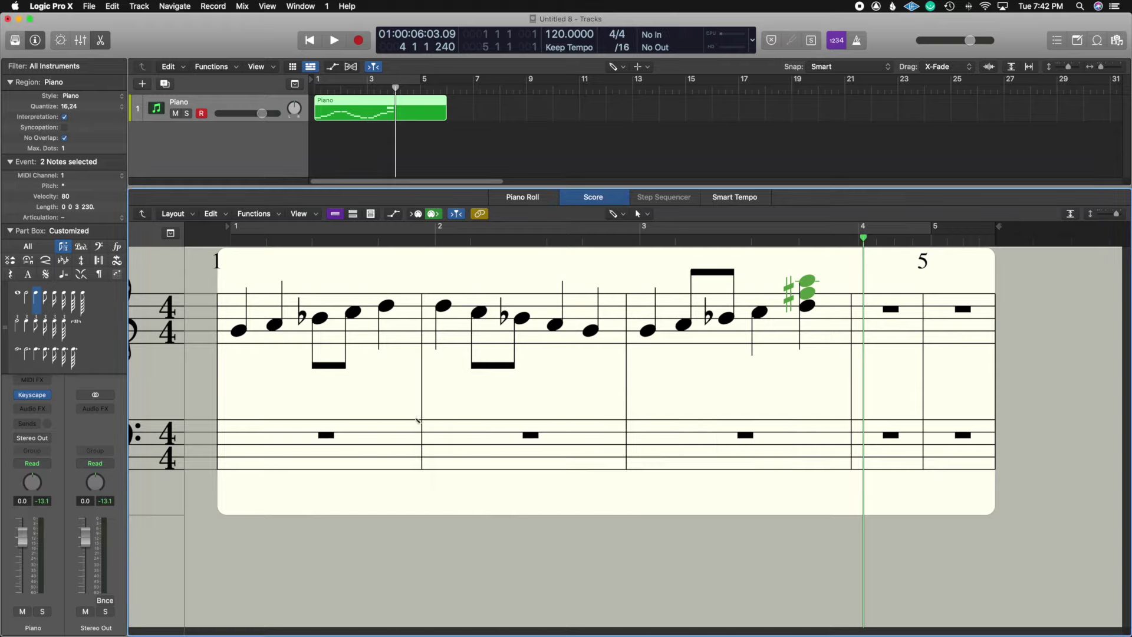
left_click(301, 6)
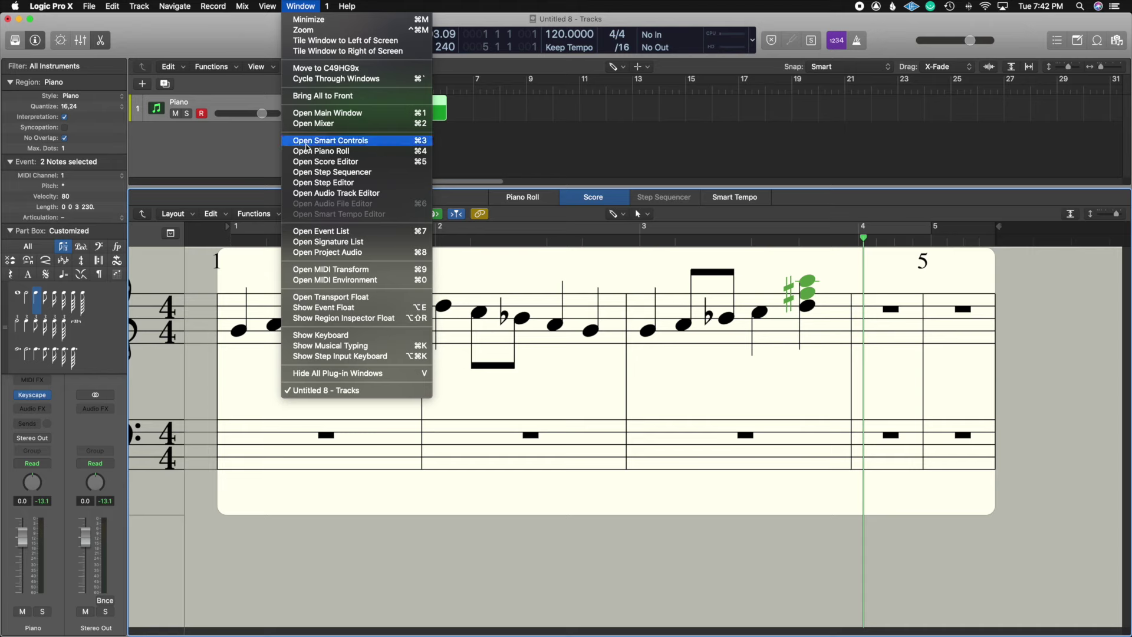
left_click(330, 147)
left_click_drag(731, 102, 578, 132)
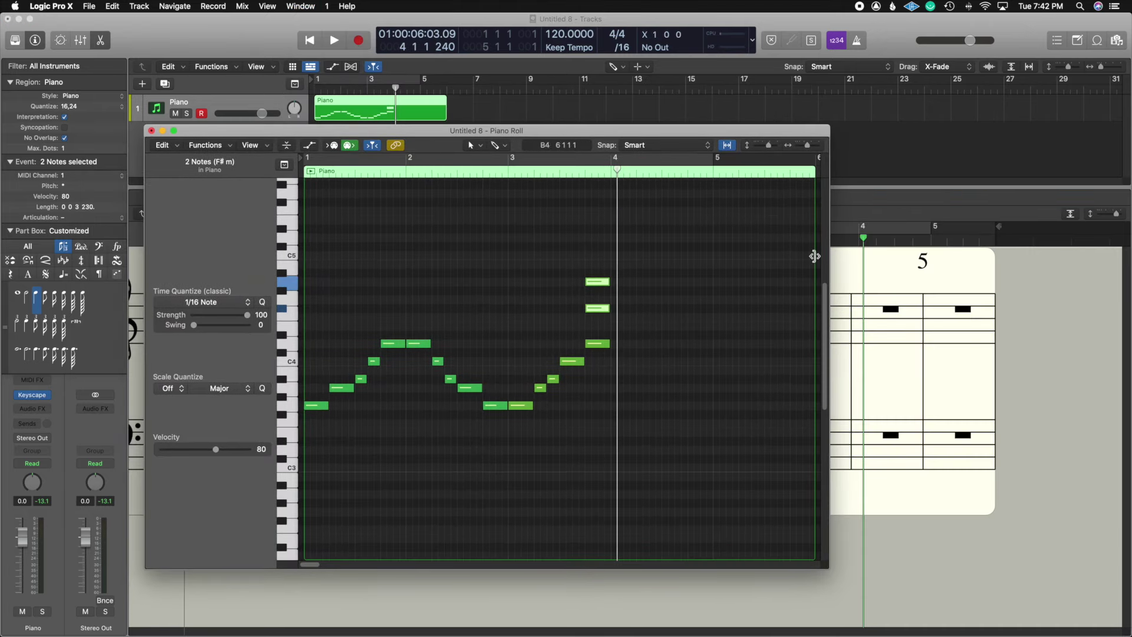
Step: Try playhead positions on the beats of bar 4 in the Piano Roll, ending at the start of bar 4
scroll(651, 350, "up", 5)
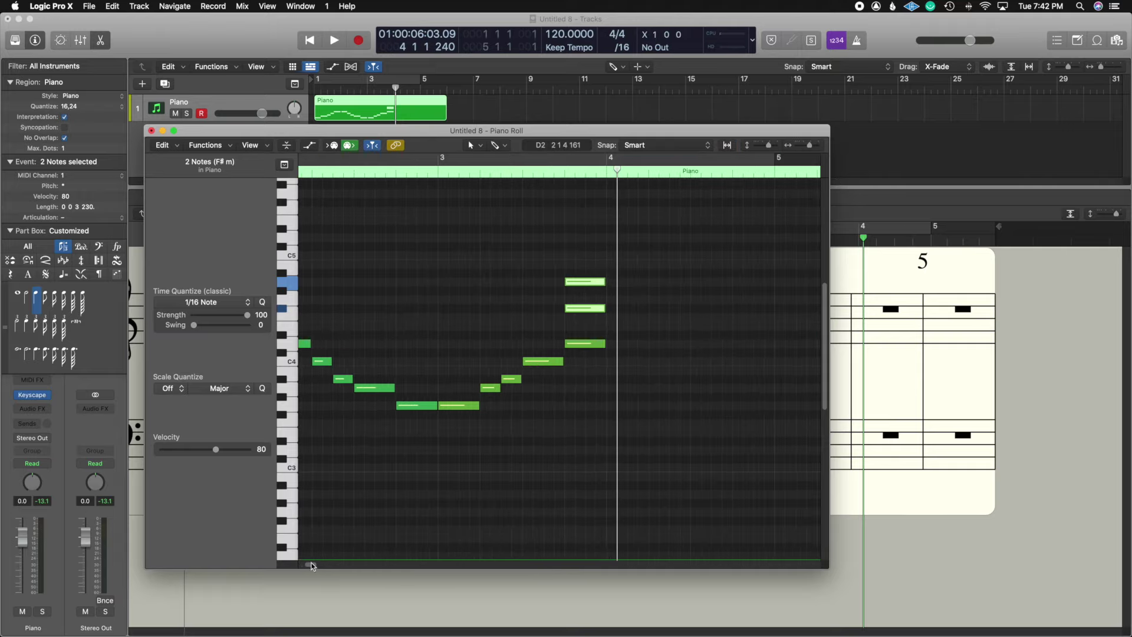
left_click_drag(310, 564, 314, 566)
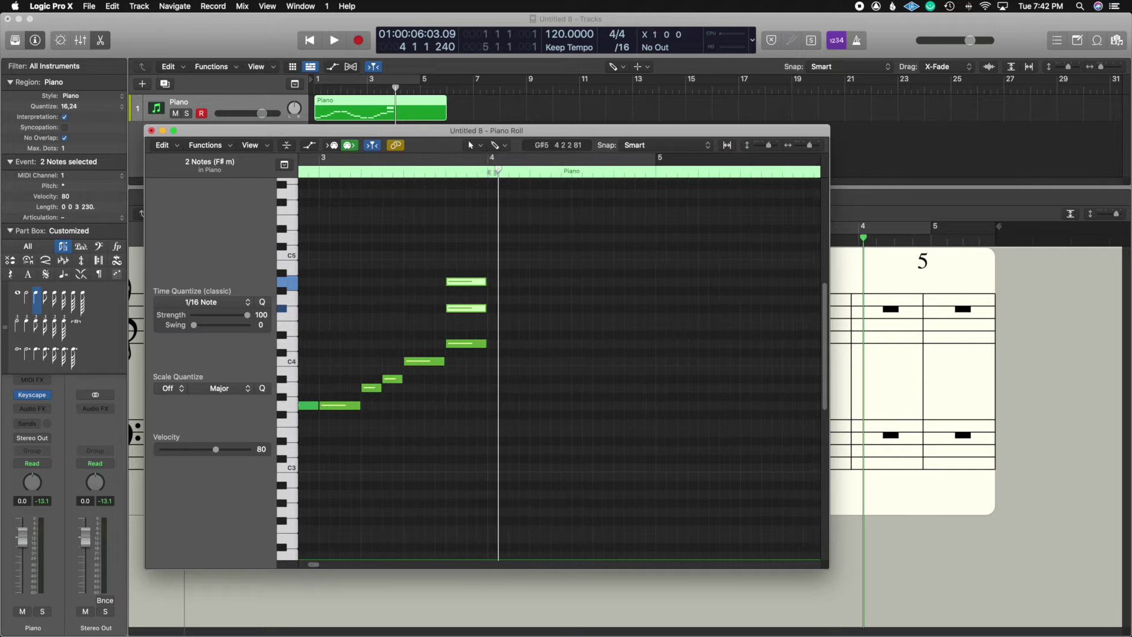
left_click(530, 175)
left_click(581, 175)
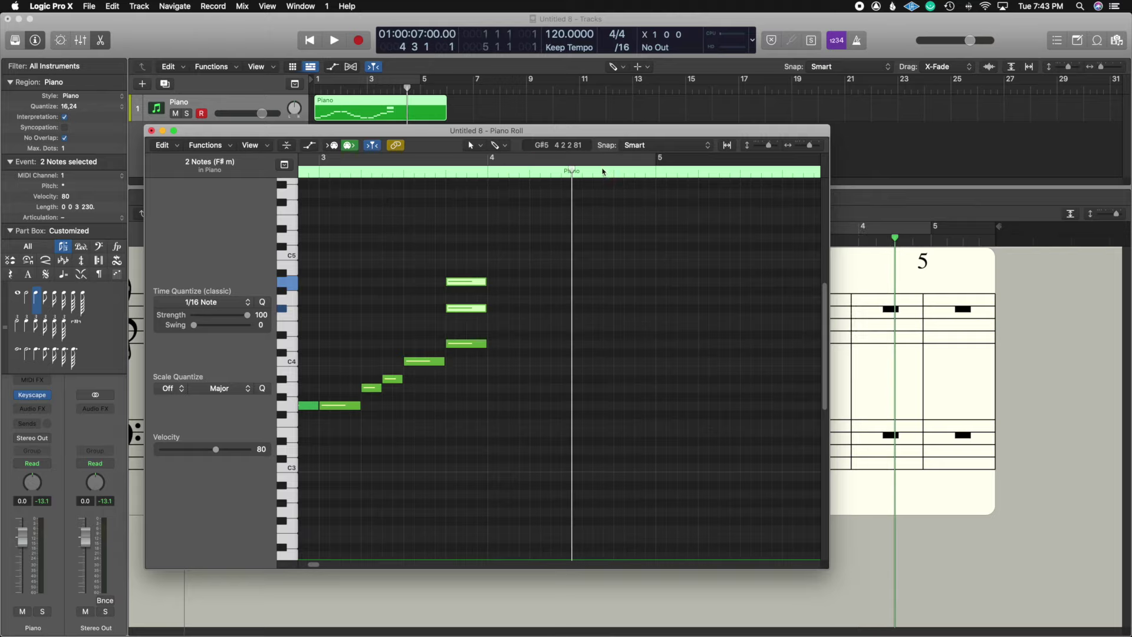
left_click(615, 173)
left_click(655, 177)
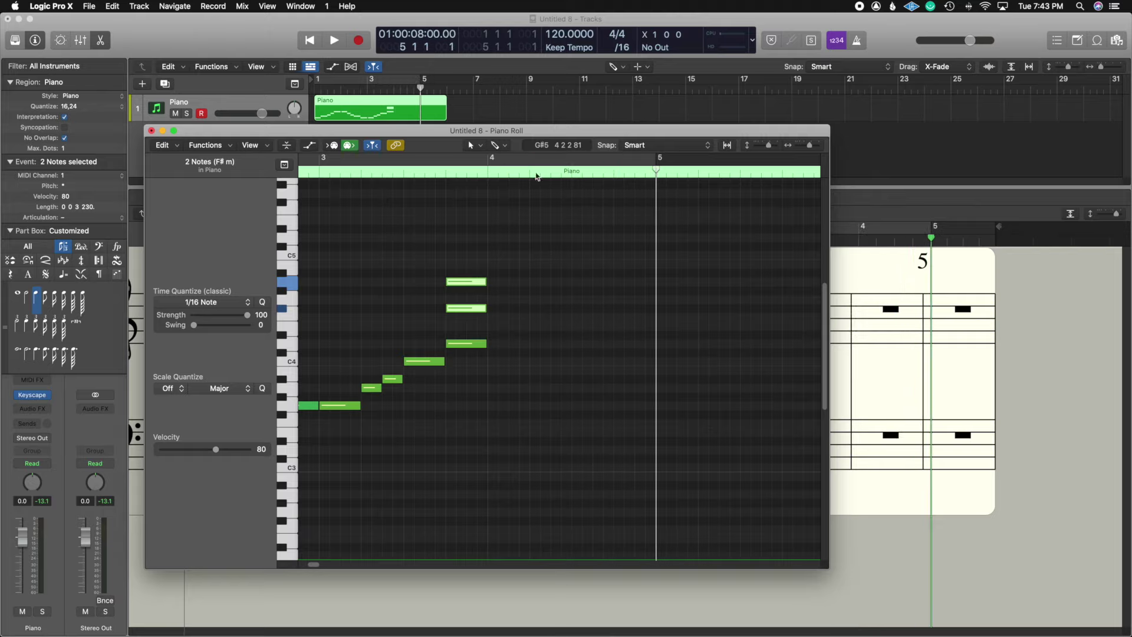
left_click(490, 175)
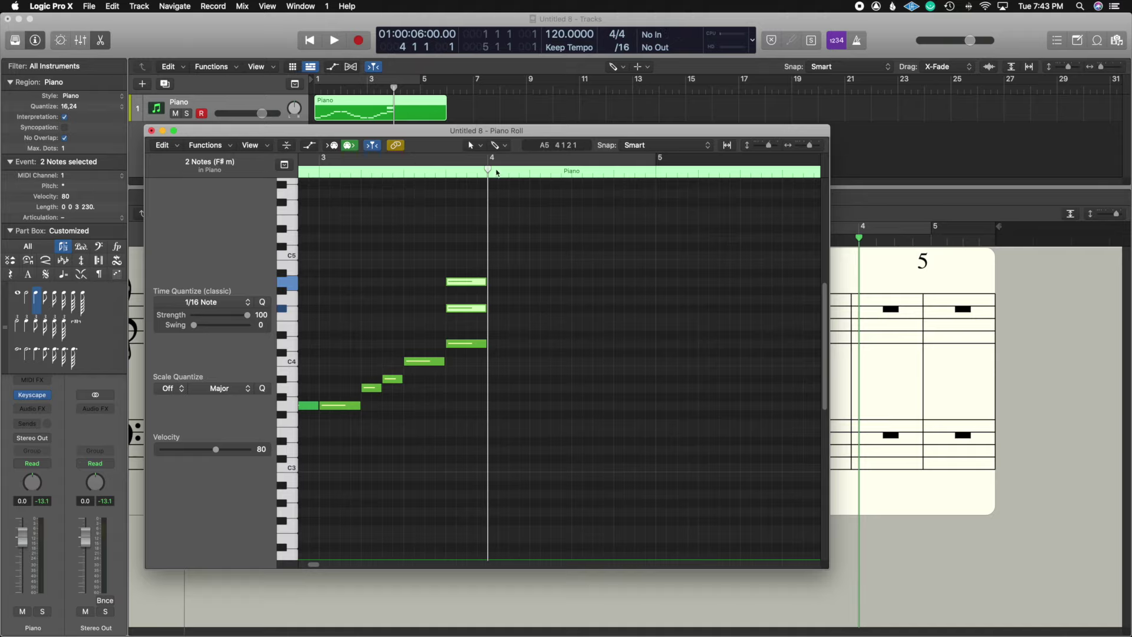
Step: Choose the Pencil Tool in the Piano Roll and draw a quarter note D4 on beat 1 of bar 4
mouse_move(485, 135)
left_mouse_down()
mouse_move(415, 131)
mouse_move(492, 155)
mouse_move(487, 138)
left_mouse_up()
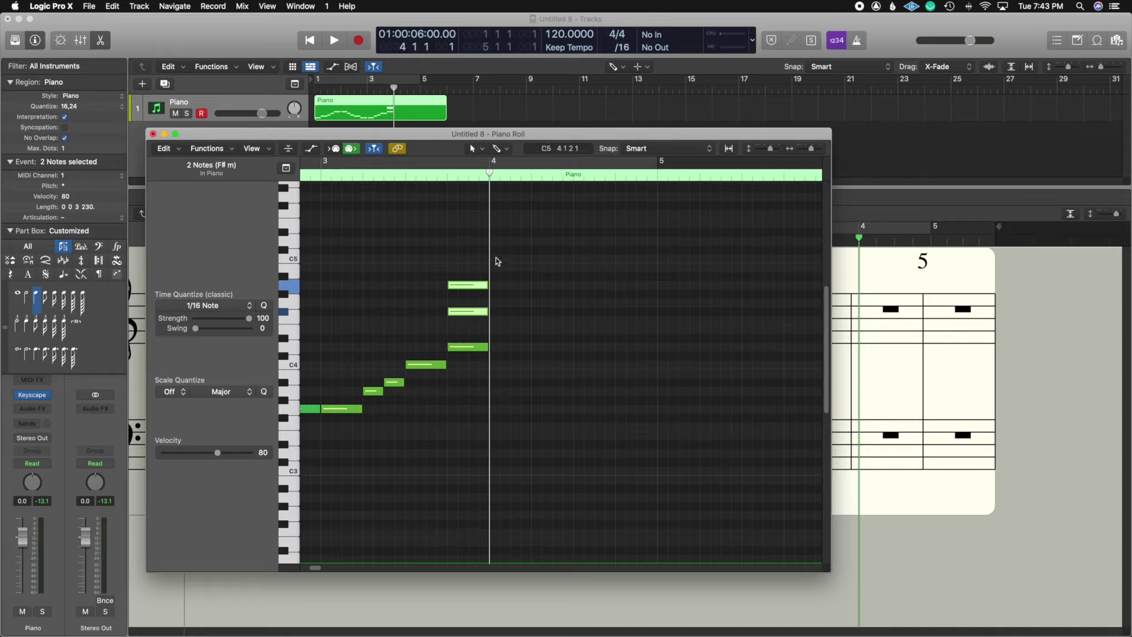
left_click(475, 148)
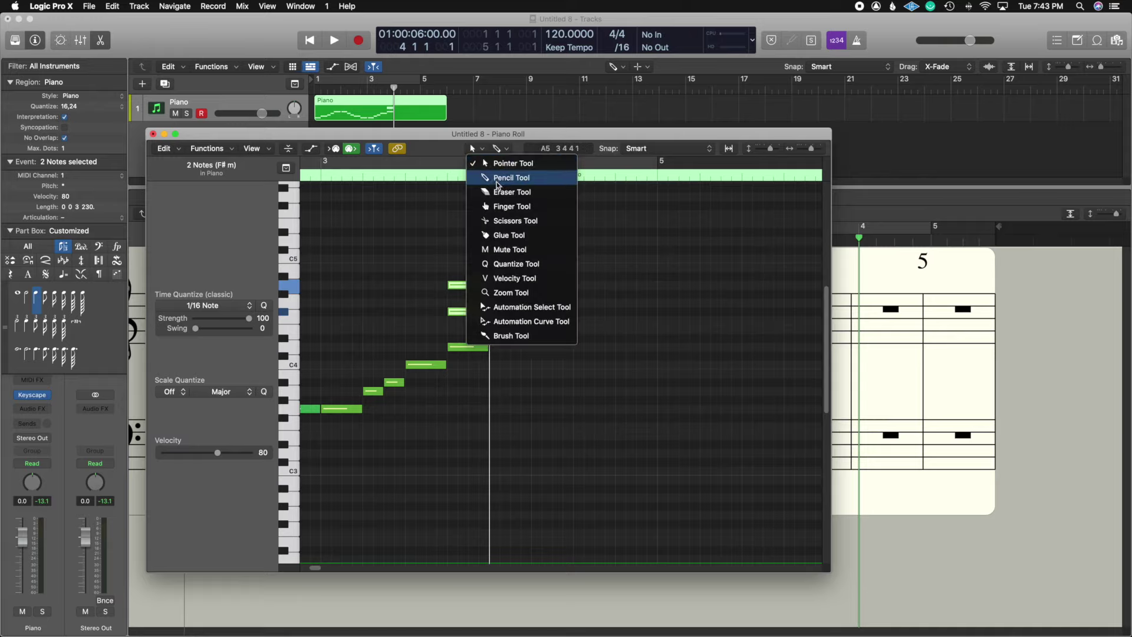
key("Return")
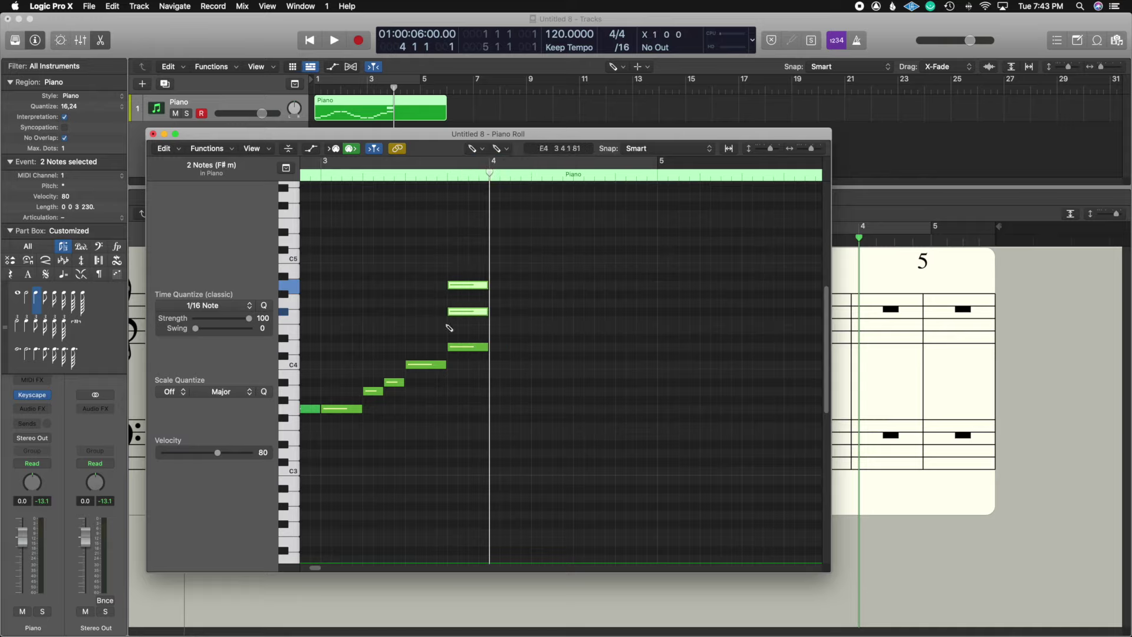
left_click(496, 347)
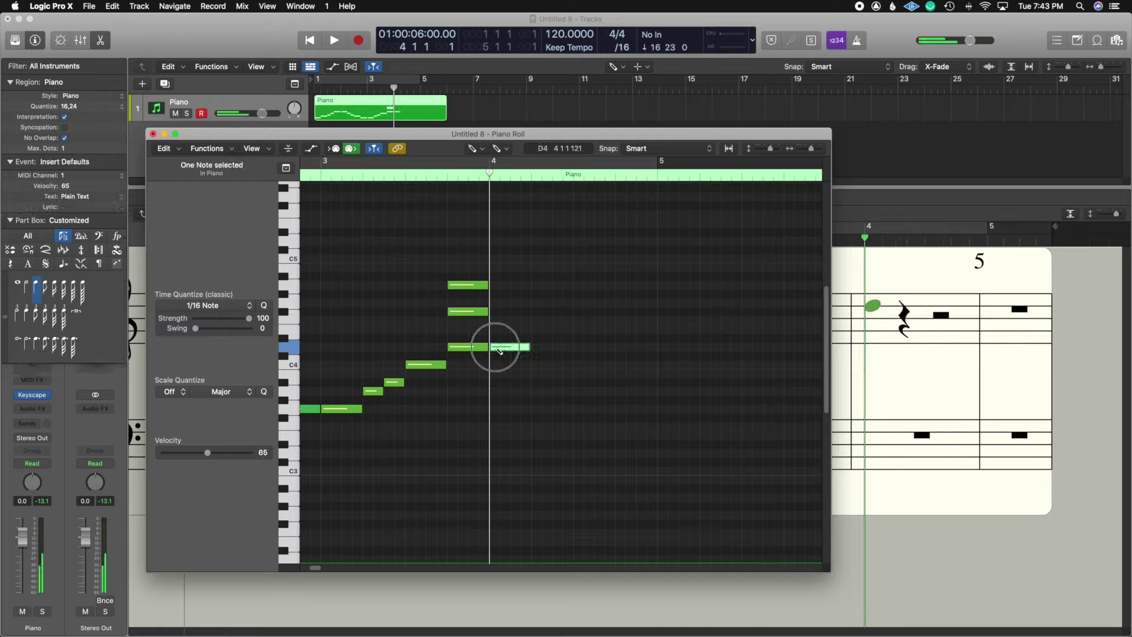
Step: Draw C4 on beat 2 of bar 4, shorten it to an eighth note, and add an eighth note A#3 after it
left_click(535, 365)
left_click_drag(569, 367, 552, 367)
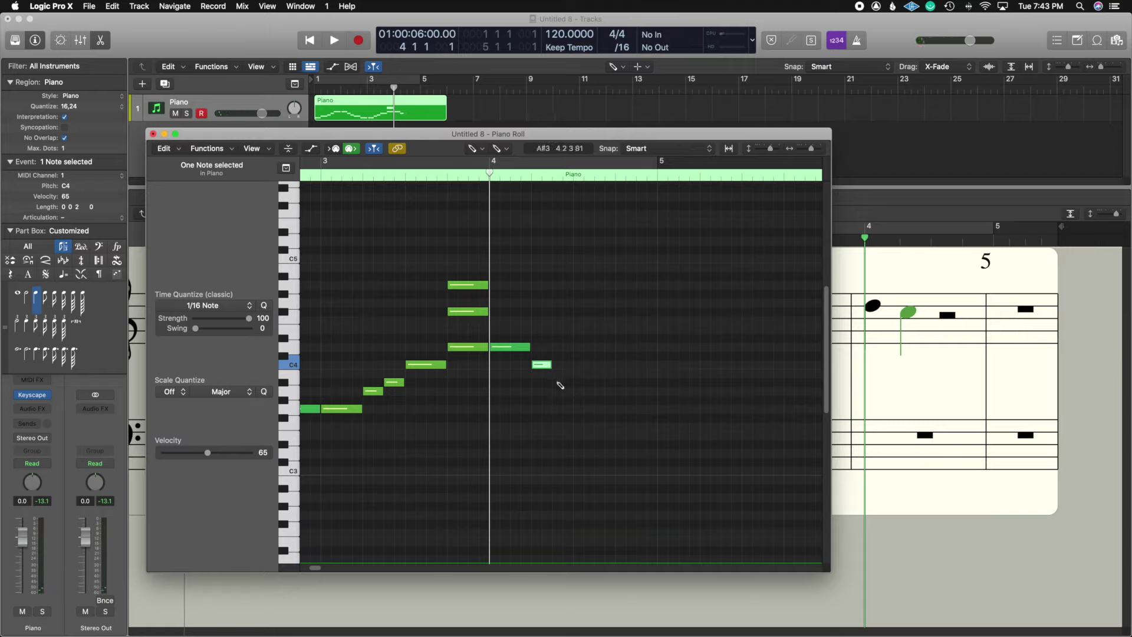
left_click(558, 382)
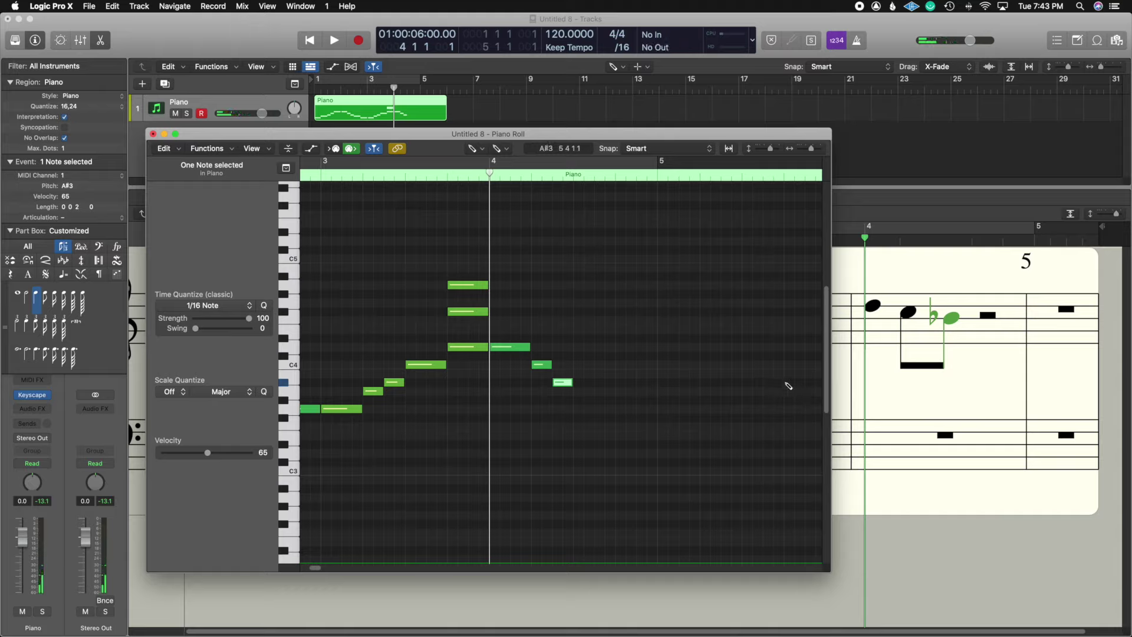
Step: Draw quarter notes A3 and G3 on beats 3 and 4 of bar 4, and close the Piano Roll window
left_click(578, 392)
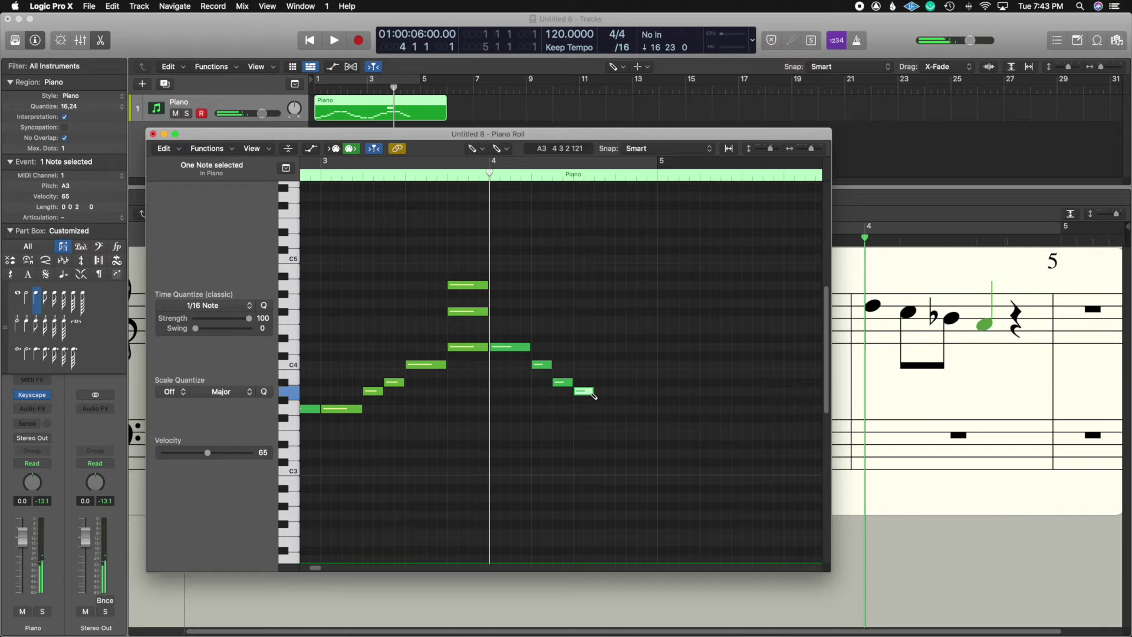
left_click_drag(593, 392, 615, 395)
left_click(621, 409)
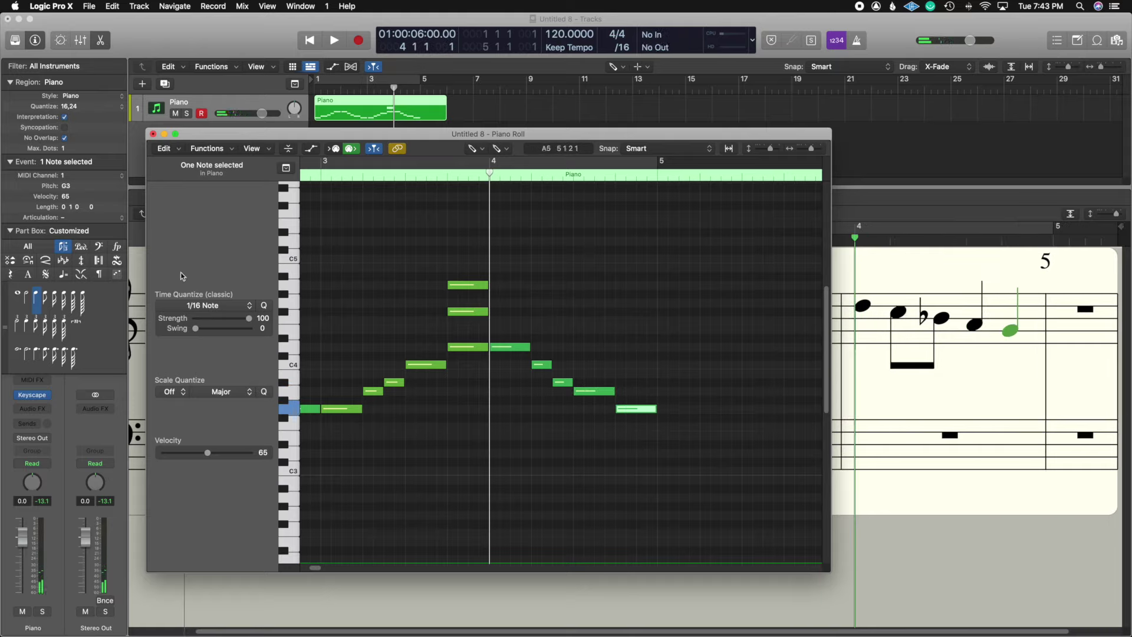
left_click(153, 135)
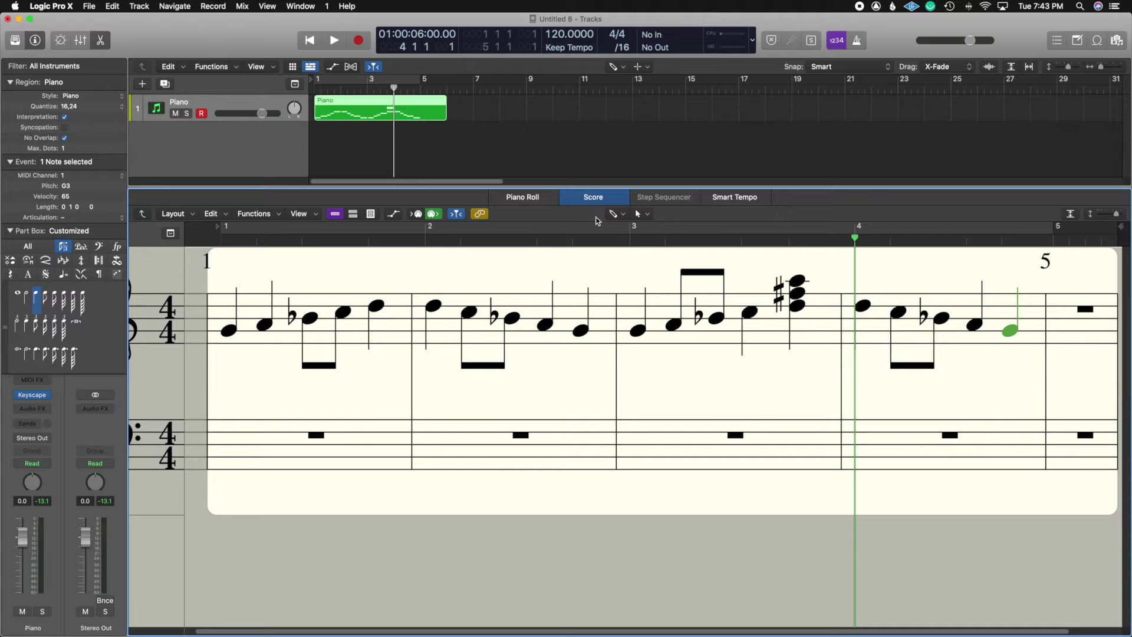
Step: Enable MIDI In for the score and step-input quarter notes G3, A3, B♭3 and D4 from the start of bar 5
left_click_drag(371, 630, 399, 617)
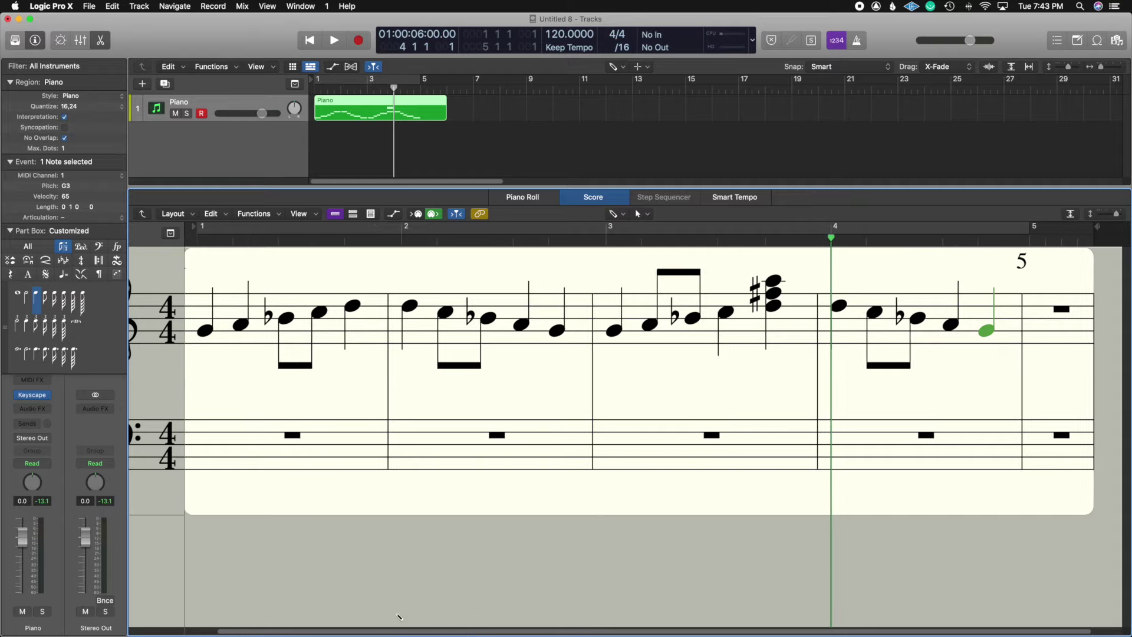
left_click(416, 215)
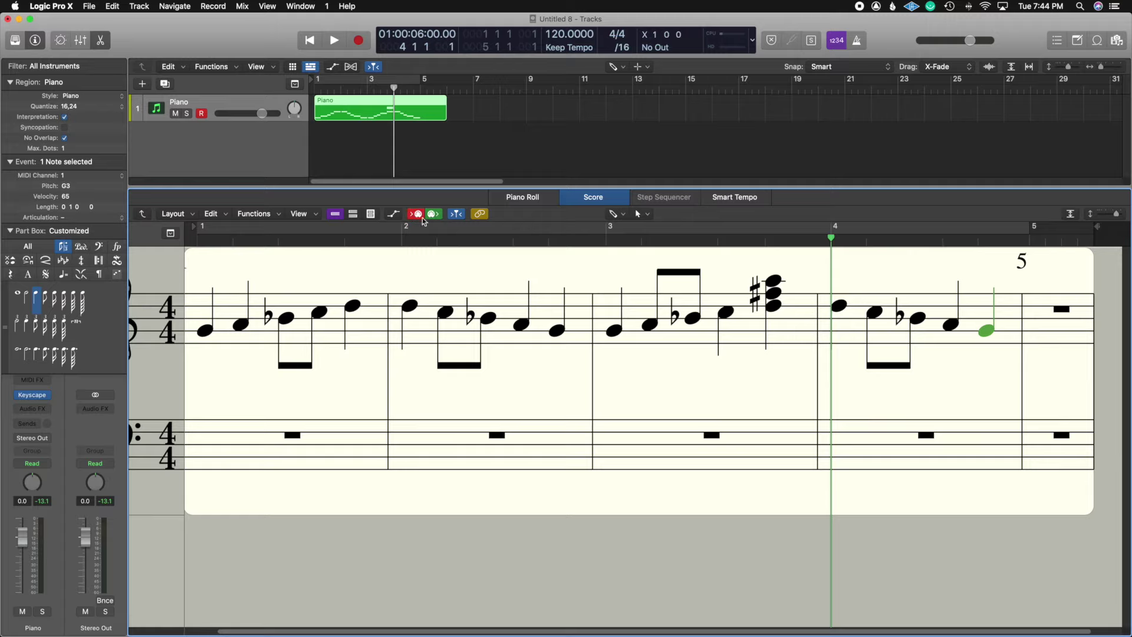
left_click(1028, 241)
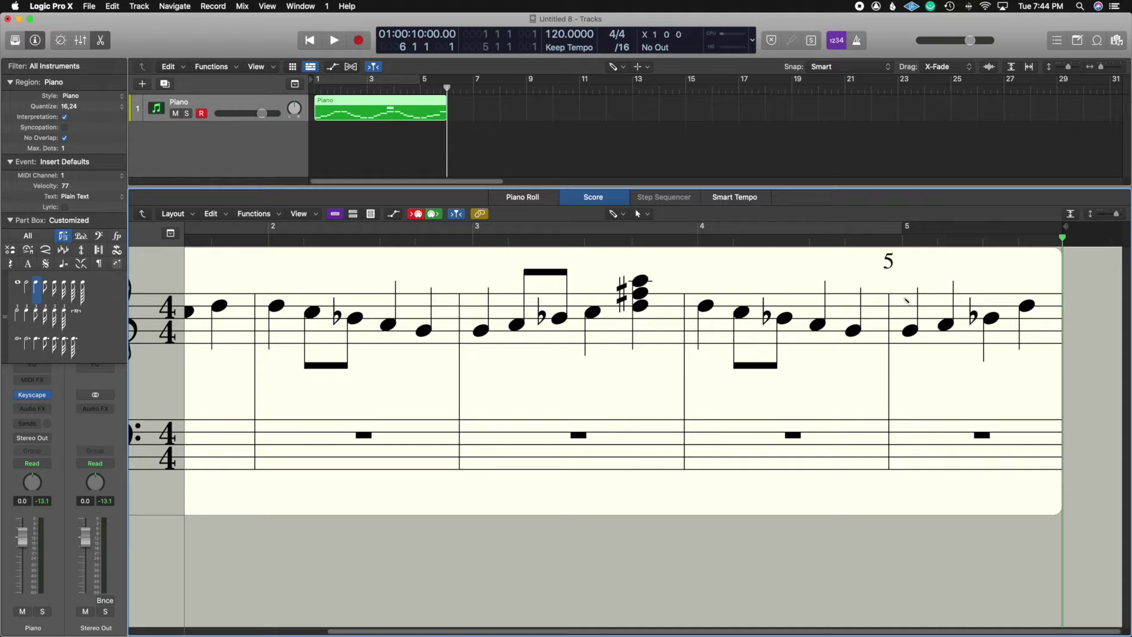
Step: Select the last three quarter notes of bar 5 and delete them, keeping the G3 on beat 1
left_click_drag(906, 300, 947, 323)
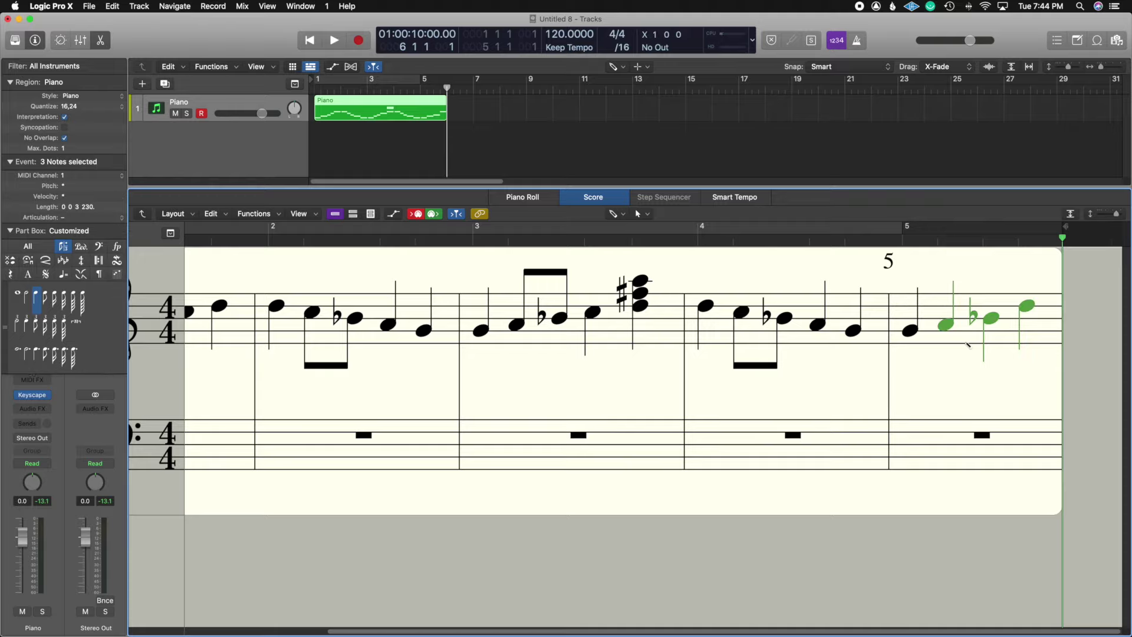
left_click(980, 278)
left_click_drag(982, 280, 1107, 385)
key("Delete")
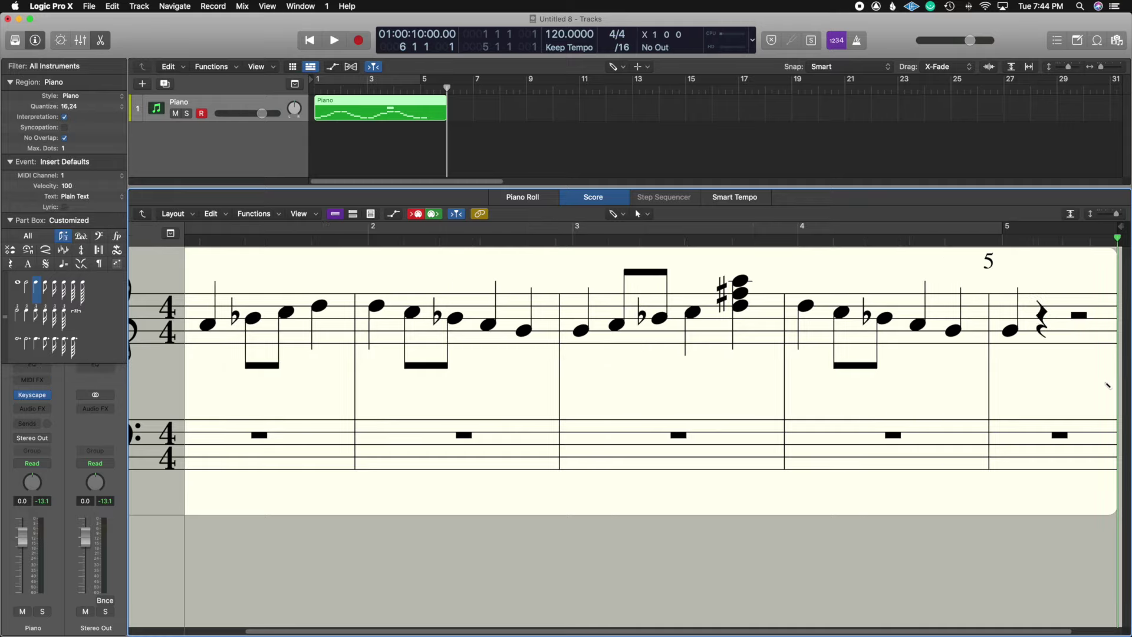
Step: Choose the eighth-note value and step-input A3 and B♭3 on beat 2 of bar 5
scroll(457, 515, "right", 2)
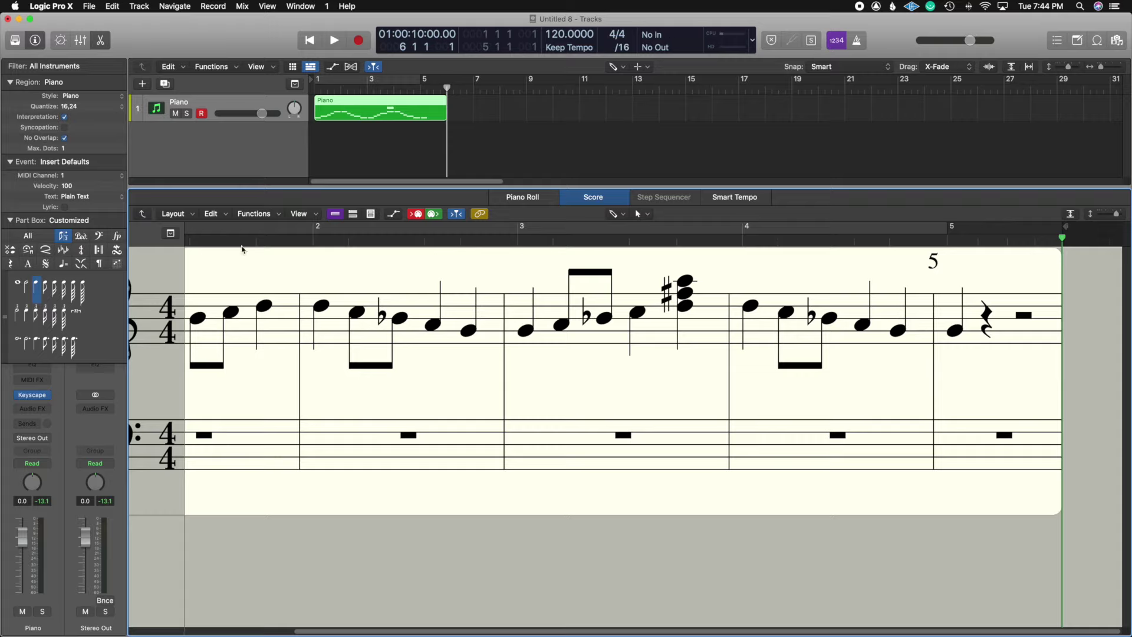
left_click(47, 287)
left_click(978, 239)
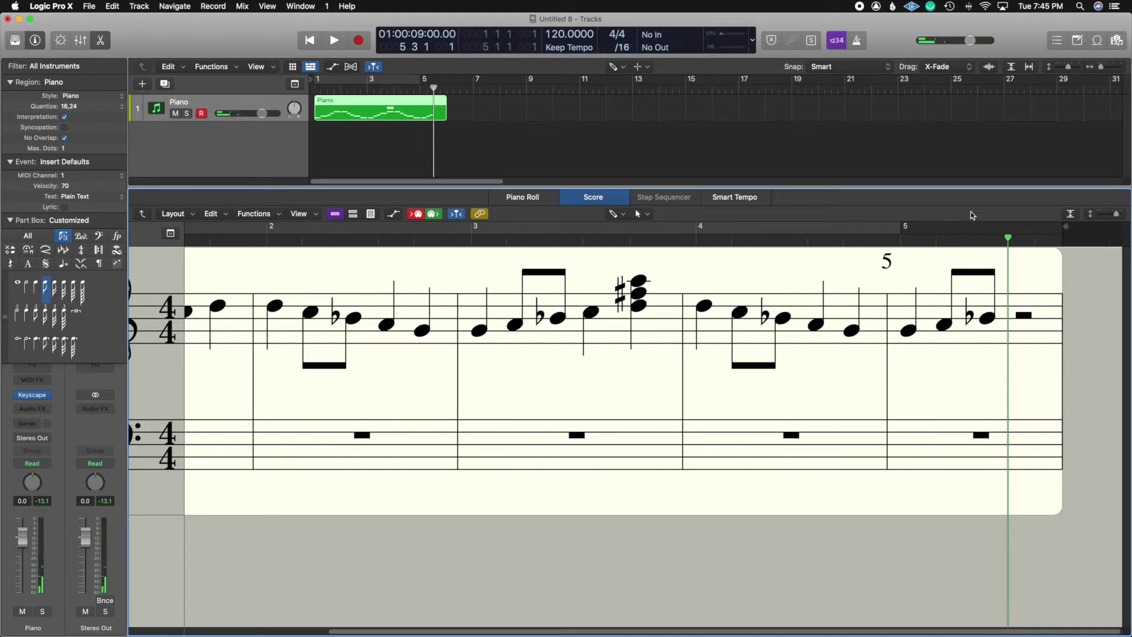
Step: Step-input eighth notes C4 and D4 on beat 3 of bar 5 and a quarter note E♭4 on beat 4
left_click(37, 286)
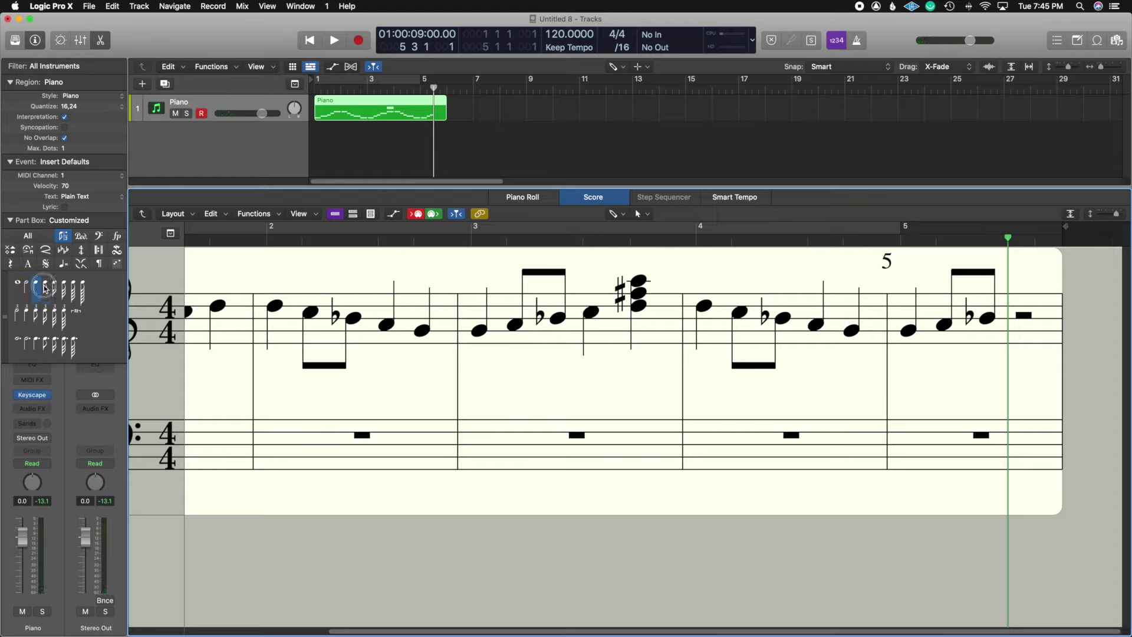
left_click(46, 288)
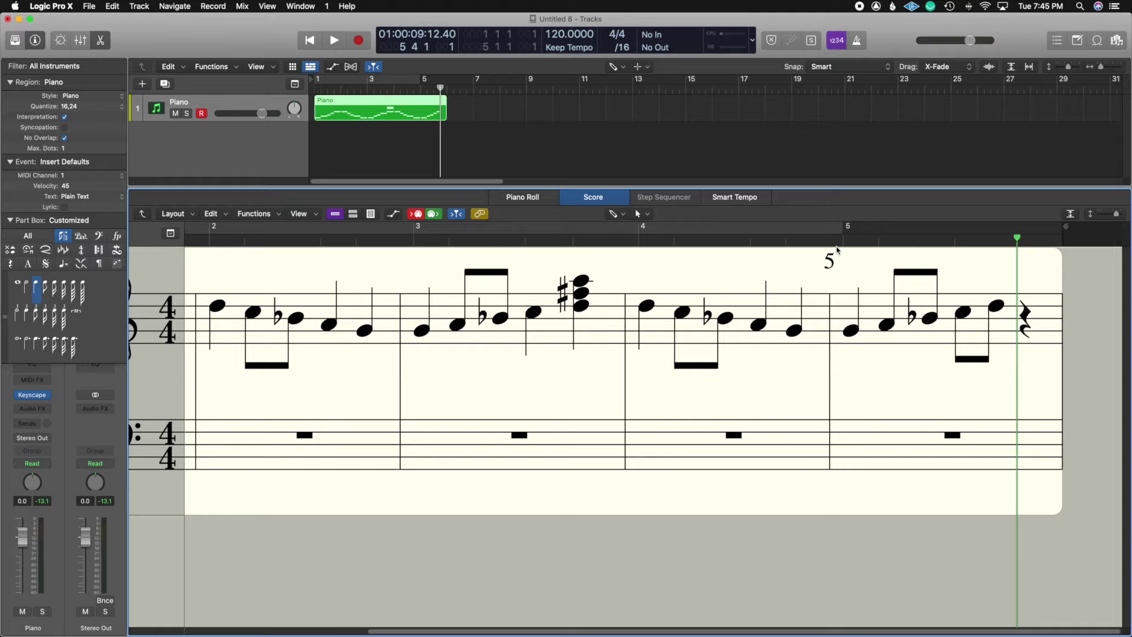
key("e")
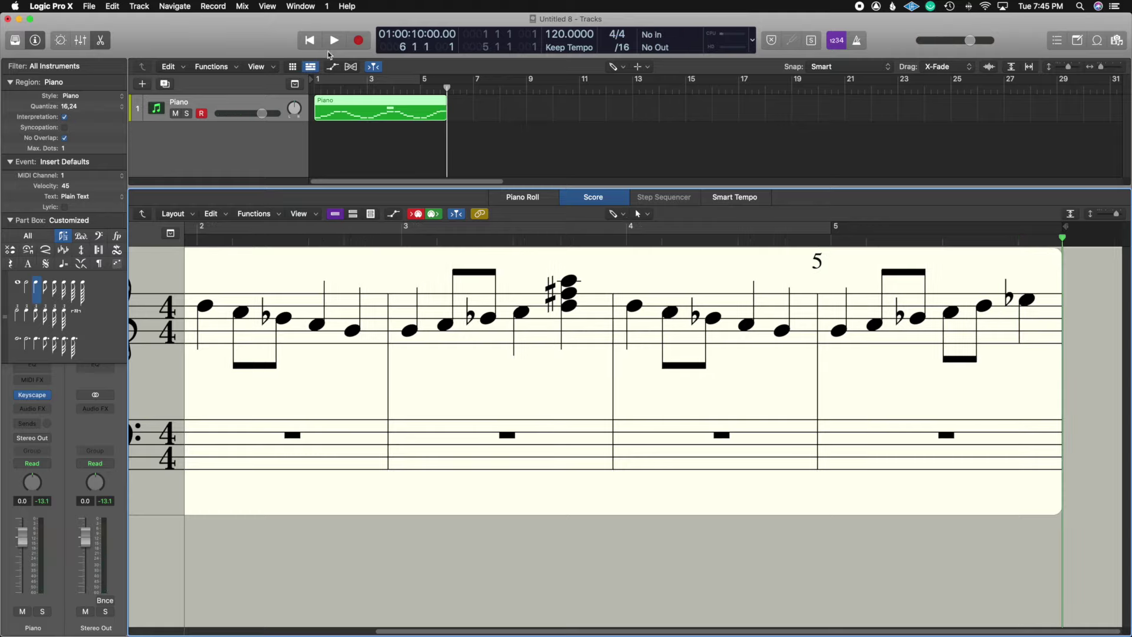
Step: Return the playhead to bar 1, fit all five bars in the score view, and play the melody through to the end
key("Return")
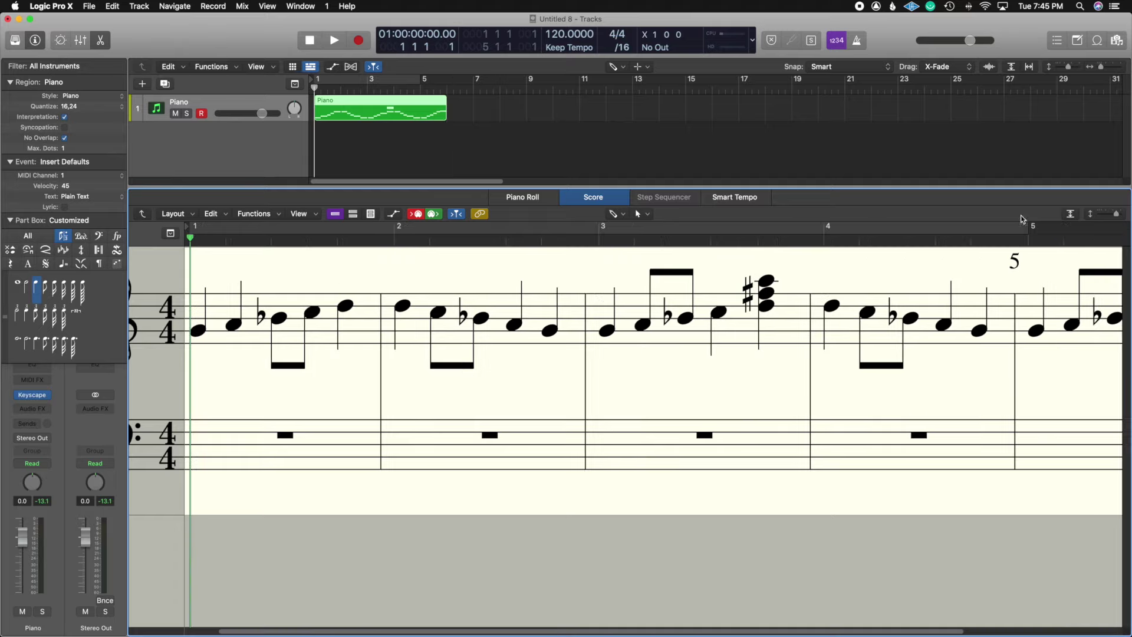
left_click(903, 357, "ctrl+alt")
left_click(903, 356, "ctrl+alt")
left_click(903, 356, "ctrl+alt")
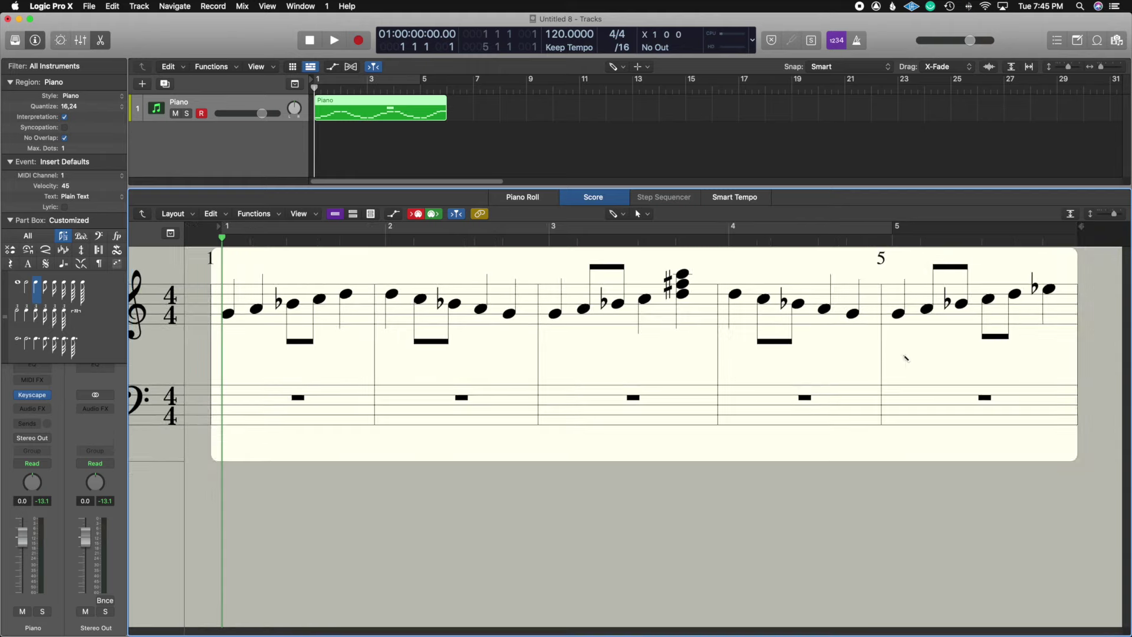
left_click(334, 40)
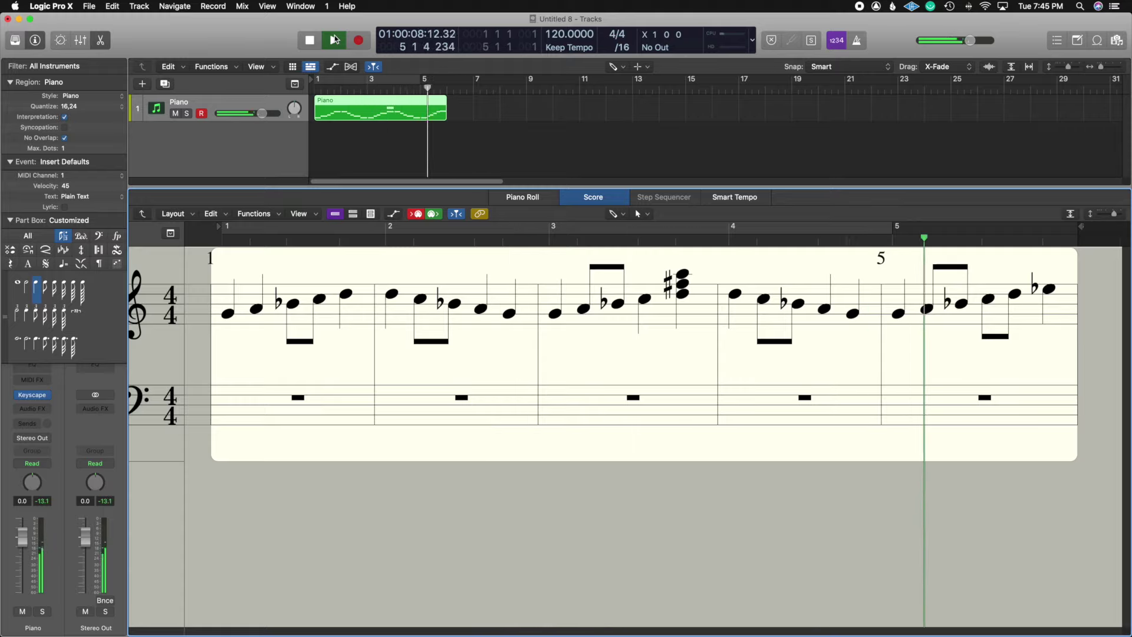
left_click(312, 39)
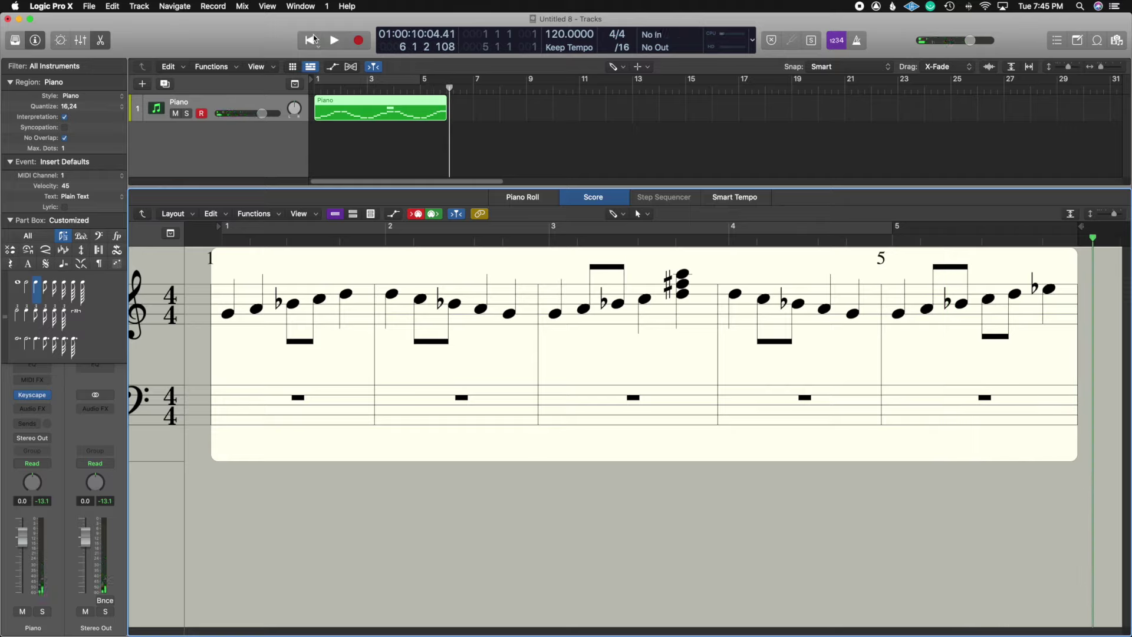
Step: View the region's notes in the Piano Roll and switch back to the Score editor
double_click(382, 110)
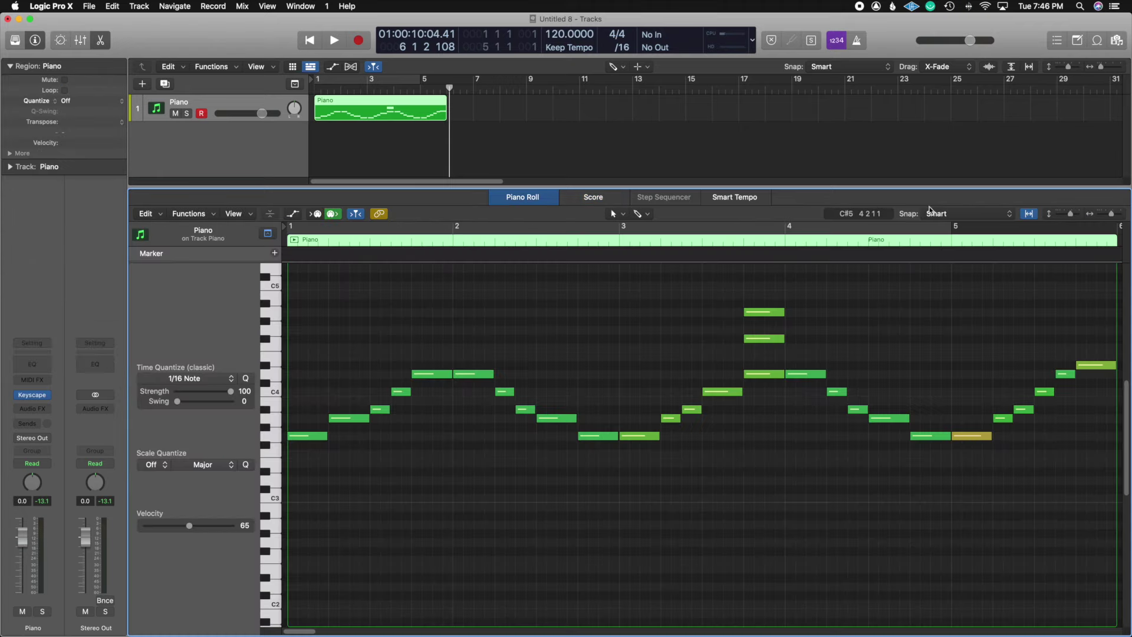
key("n")
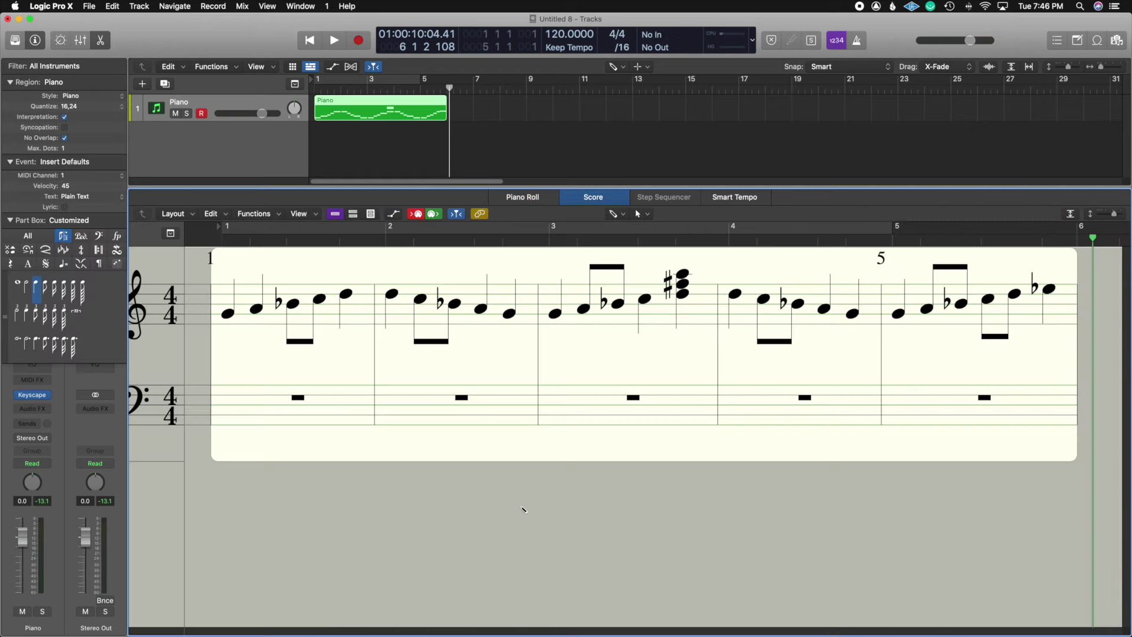